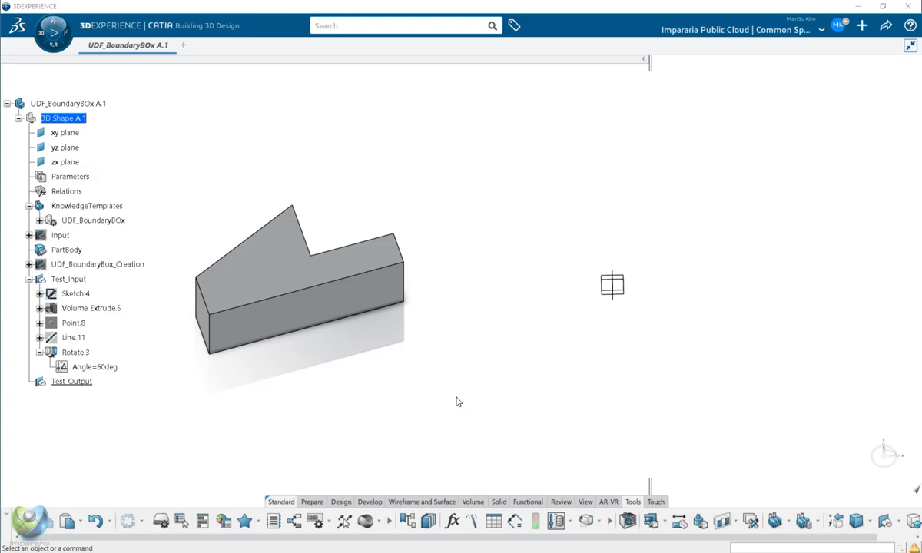
# Step: Instantiate UDF_BoundaryBOx in Test_Output with Rotate.3 as Input_Volume and its long front face as Input_Direction_Face, and preview it
pyautogui.moveTo(463, 397); pyautogui.dragTo(484, 373, button='middle')
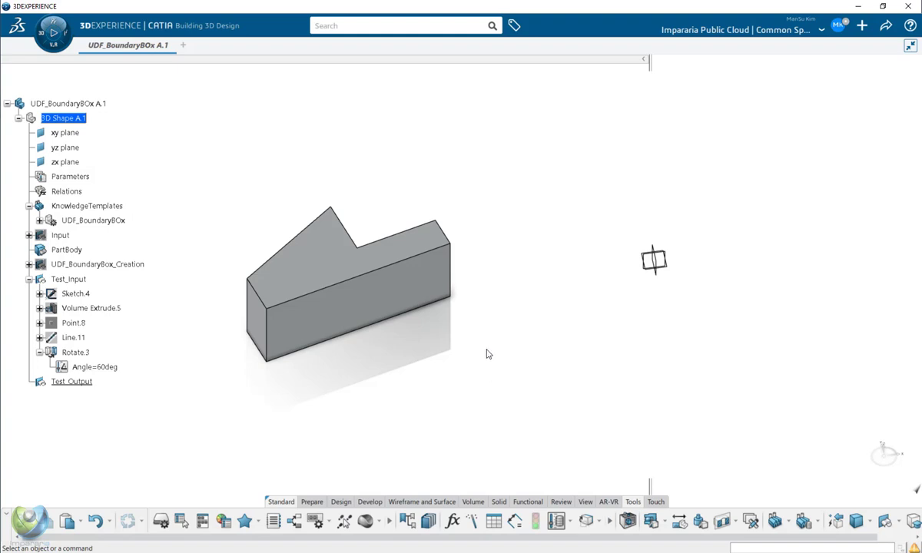
pyautogui.rightClick(112, 222)
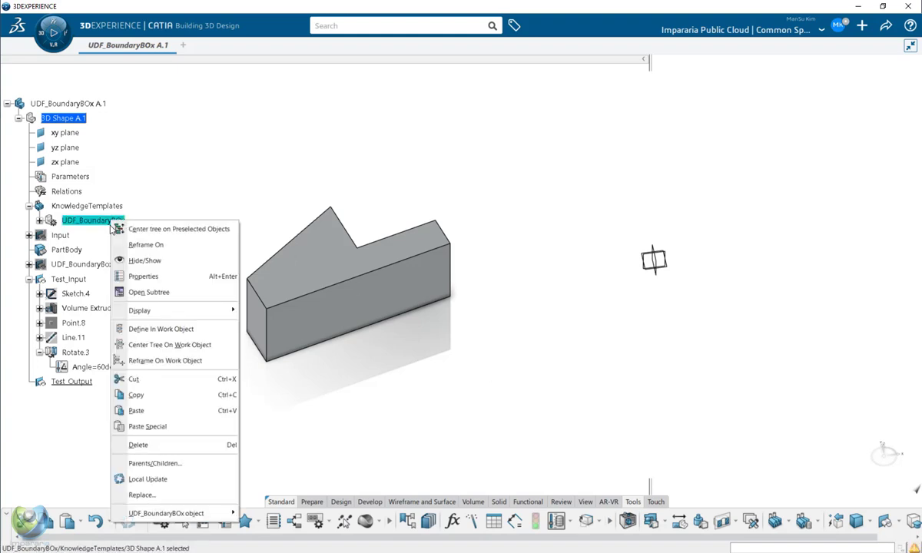
pyautogui.moveTo(177, 513)
pyautogui.click(265, 530)
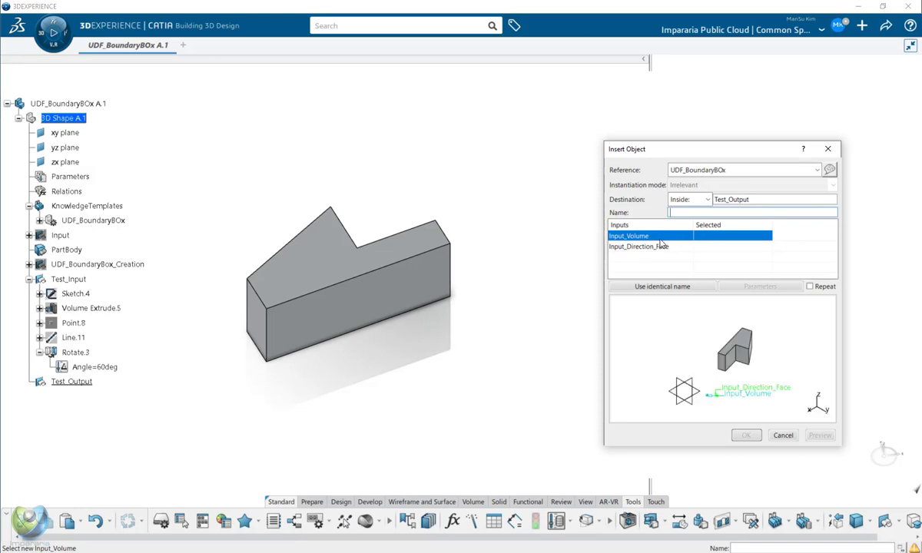
pyautogui.click(321, 276)
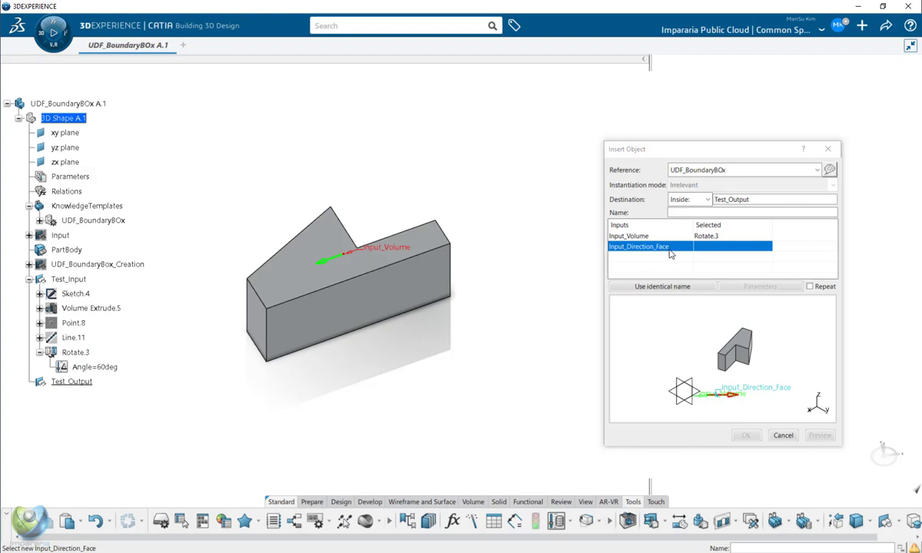
pyautogui.moveTo(440, 330); pyautogui.dragTo(380, 298, button='middle')
pyautogui.click(376, 299)
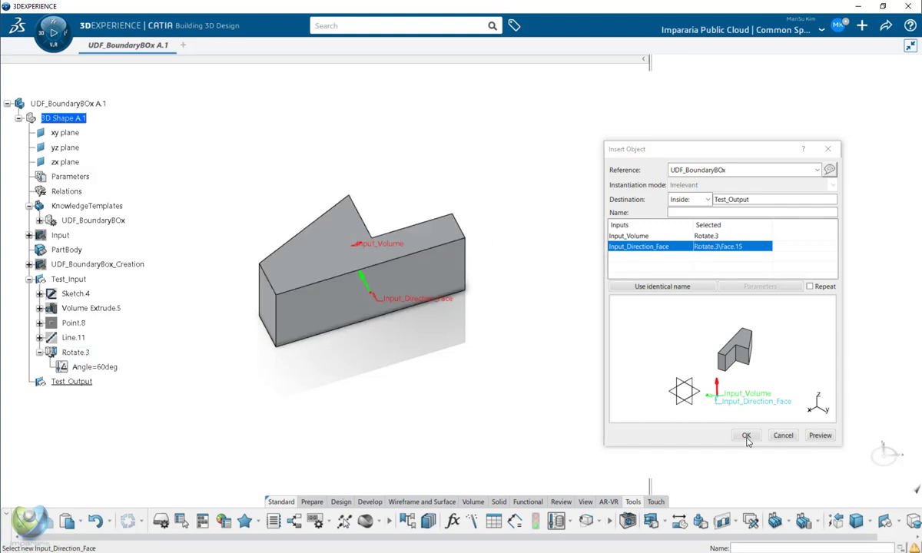
pyautogui.click(820, 436)
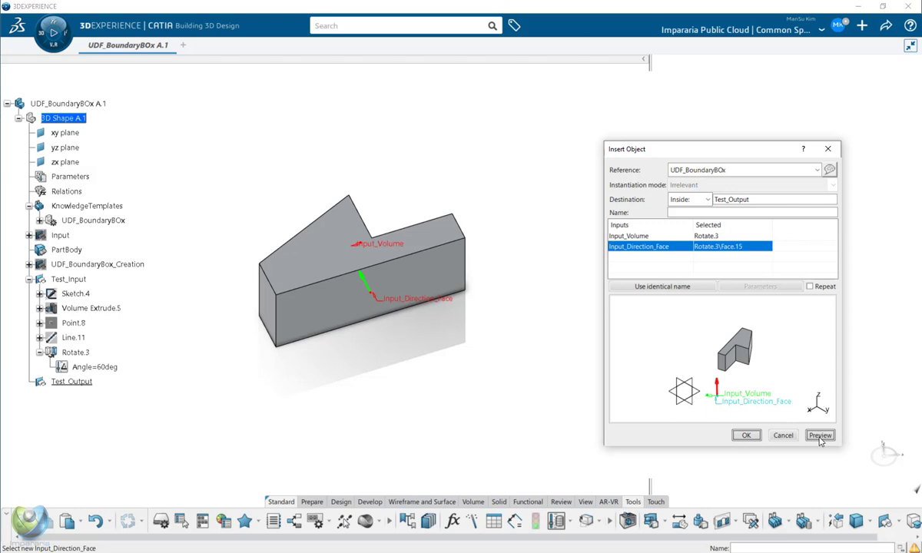
# Step: Change Input_Direction_Face to the slanted side face of Rotate.3, hiding Test_Output temporarily for the selection, and complete the boundary box insertion
pyautogui.moveTo(503, 277); pyautogui.dragTo(400, 274, button='middle')
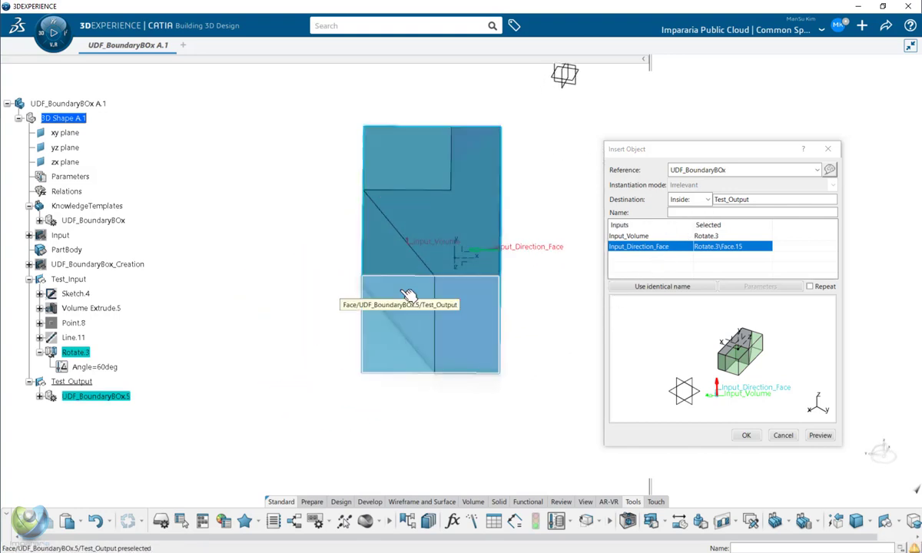
pyautogui.rightClick(75, 382)
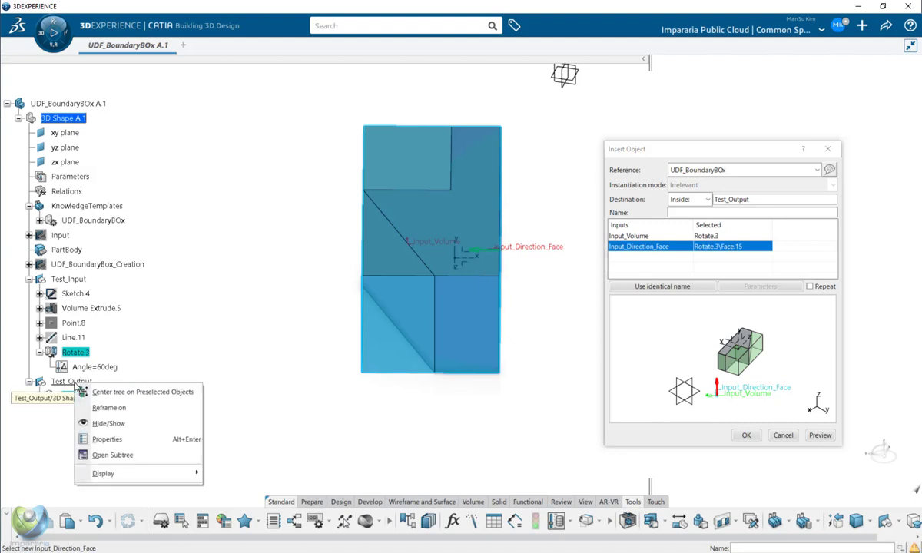
pyautogui.click(102, 424)
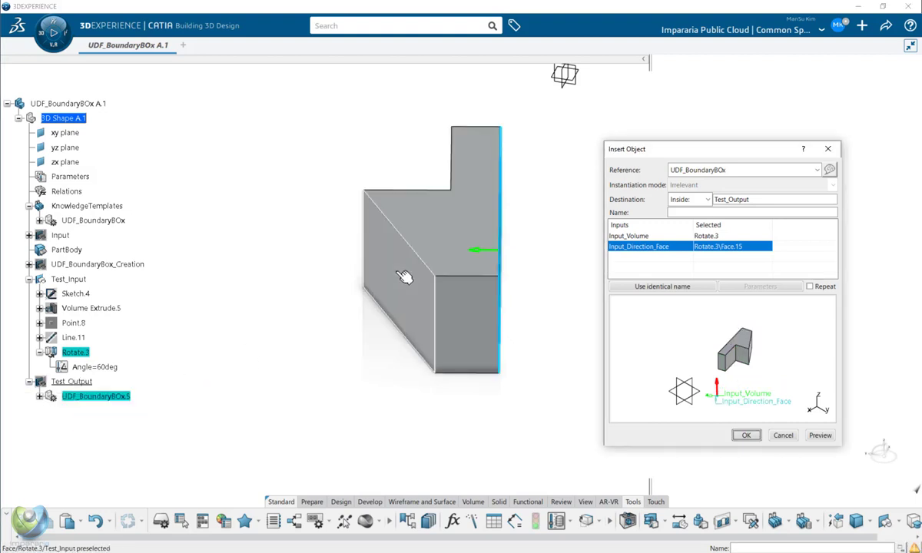
pyautogui.click(402, 277)
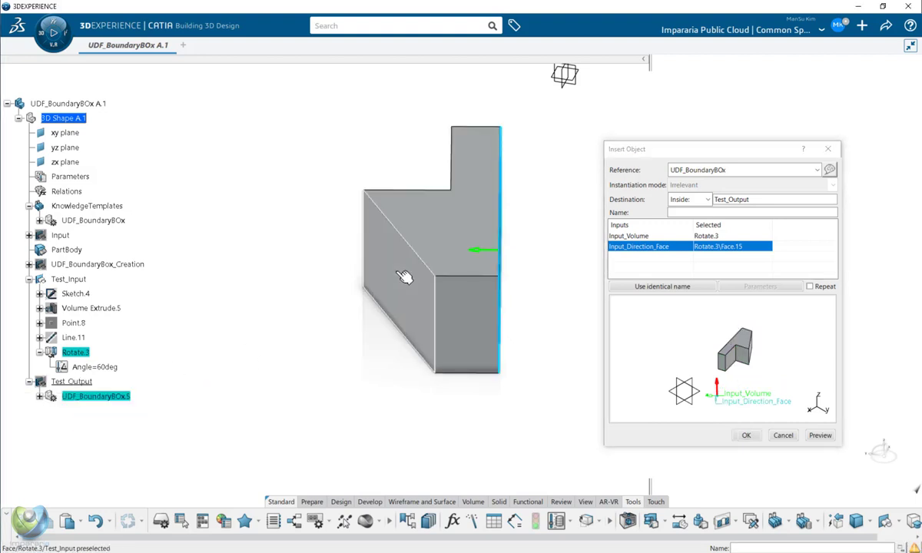
pyautogui.rightClick(61, 382)
pyautogui.click(79, 425)
pyautogui.click(818, 438)
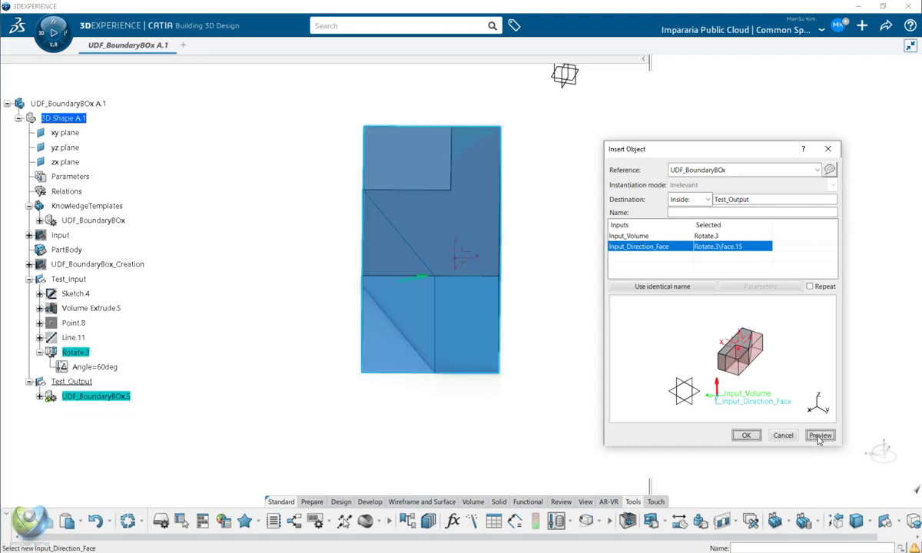
pyautogui.moveTo(504, 290); pyautogui.dragTo(350, 425, button='middle')
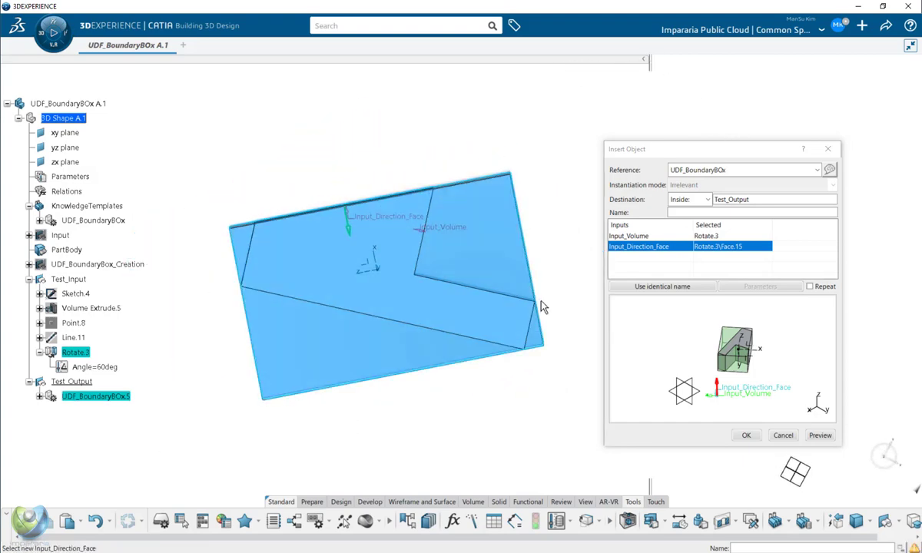
pyautogui.moveTo(491, 424); pyautogui.dragTo(510, 352, button='middle')
pyautogui.click(746, 435)
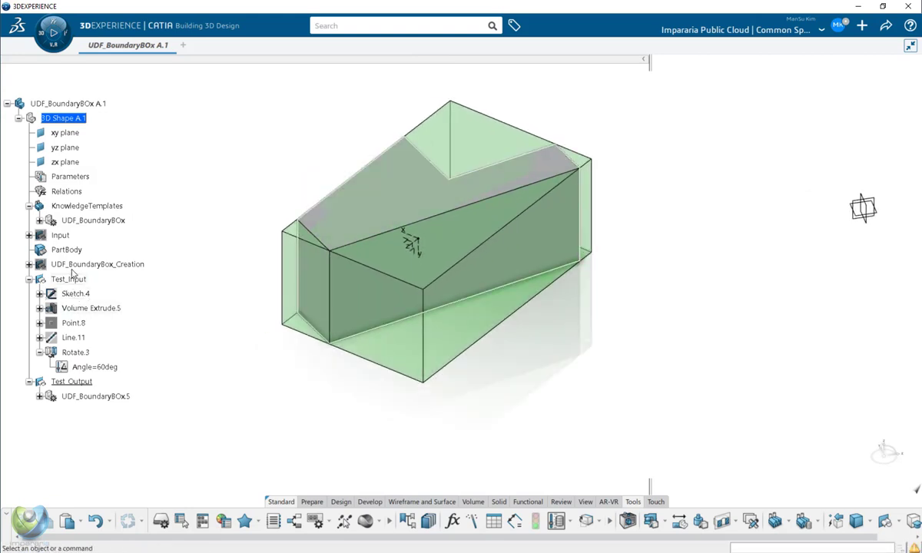
# Step: Collapse the Test_Input and Test_Output sets in the tree and hide both of them
pyautogui.click(29, 279)
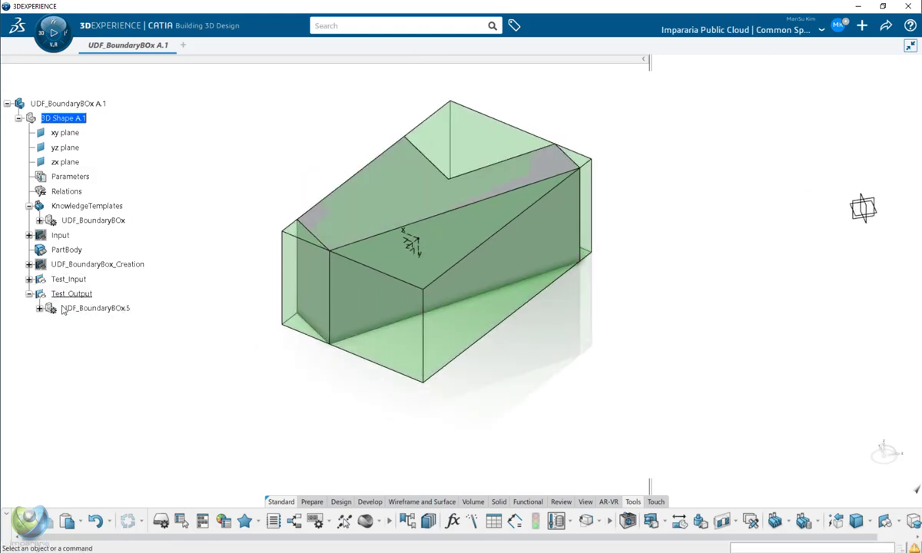
pyautogui.click(30, 293)
pyautogui.click(62, 280)
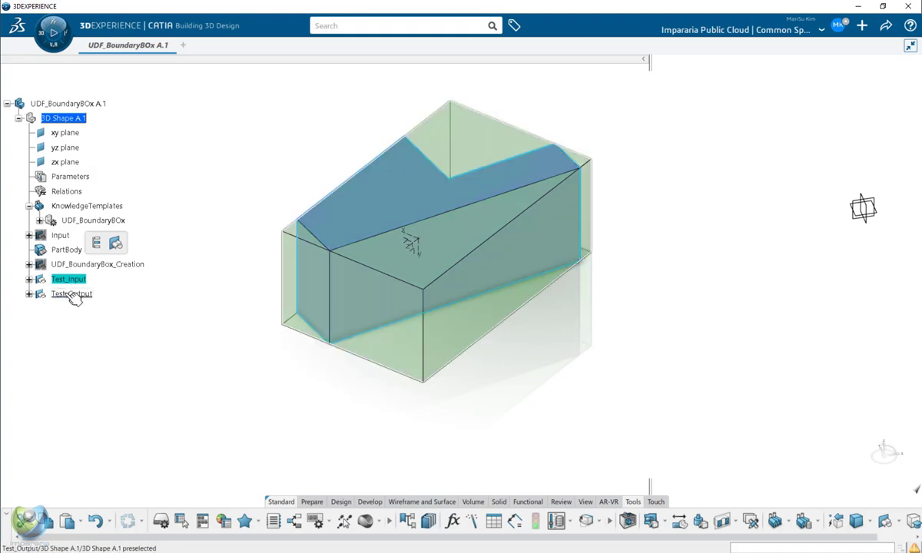
pyautogui.keyDown('ctrl'); pyautogui.click(73, 294); pyautogui.keyUp('ctrl')
pyautogui.press('space')
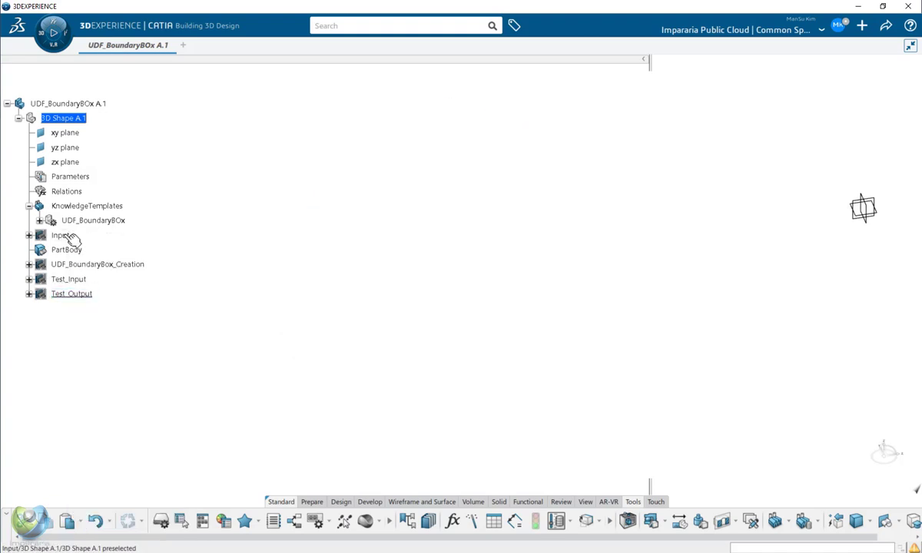
# Step: Show the Input set, expand it, and highlight Input_Direction_Face on the L-shaped volume
pyautogui.click(61, 237)
pyautogui.press('space')
pyautogui.moveTo(573, 261); pyautogui.dragTo(520, 313, button='middle')
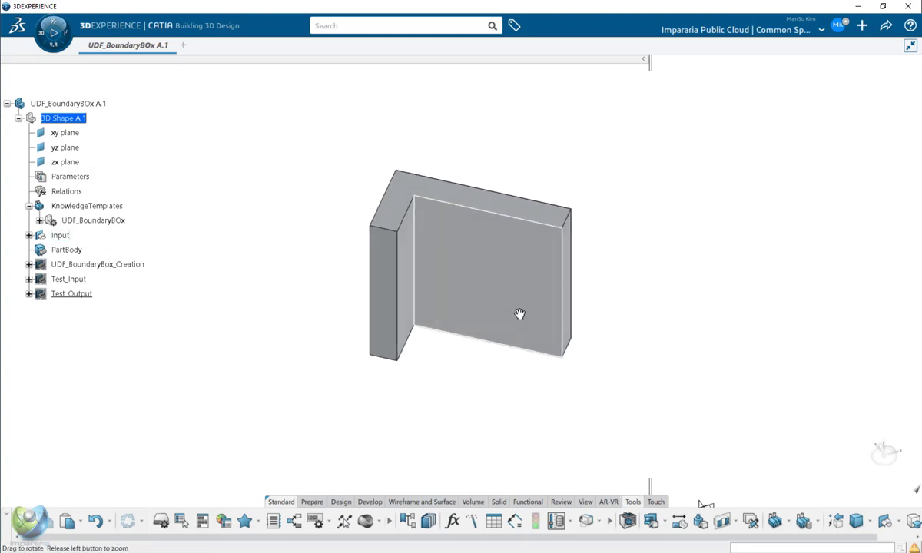
pyautogui.click(30, 235)
pyautogui.click(96, 279)
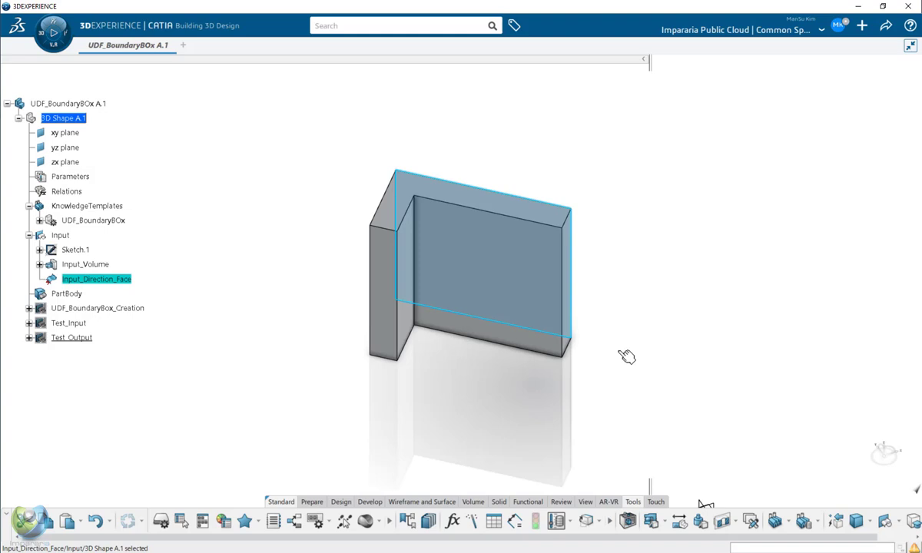
pyautogui.moveTo(628, 357)
pyautogui.mouseDown(button='middle')
pyautogui.moveTo(376, 346)
pyautogui.moveTo(157, 306)
pyautogui.moveTo(201, 313)
pyautogui.mouseUp(button='middle')
# Step: Show the UDF_BoundaryBox_Creation set and expand it to list the UDF_BoundaryBox contents
pyautogui.click(73, 308)
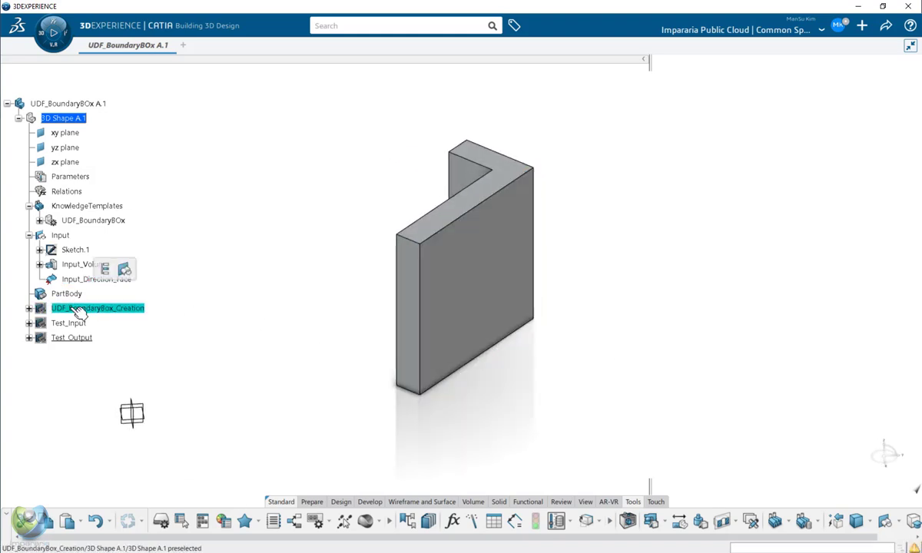
pyautogui.rightClick(70, 309)
pyautogui.click(98, 44)
pyautogui.click(29, 308)
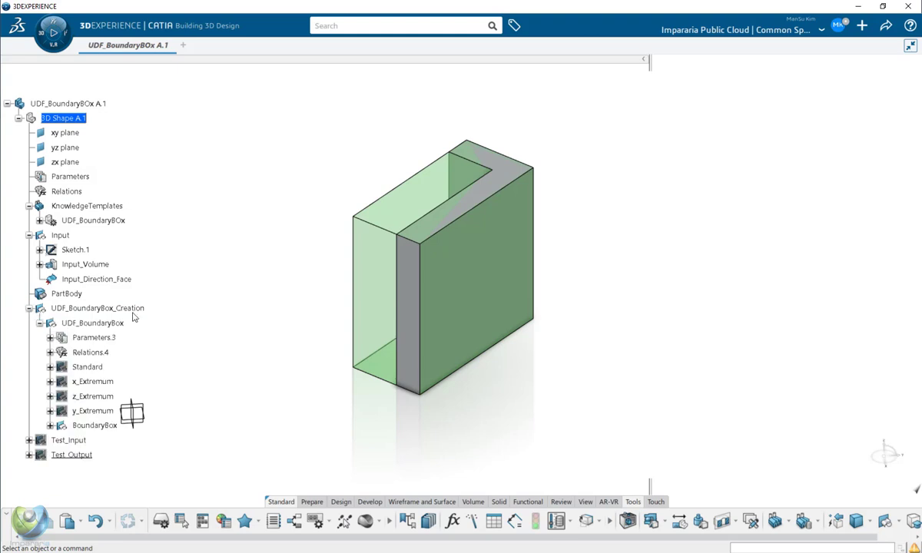
pyautogui.scroll(-1, 156, 314)
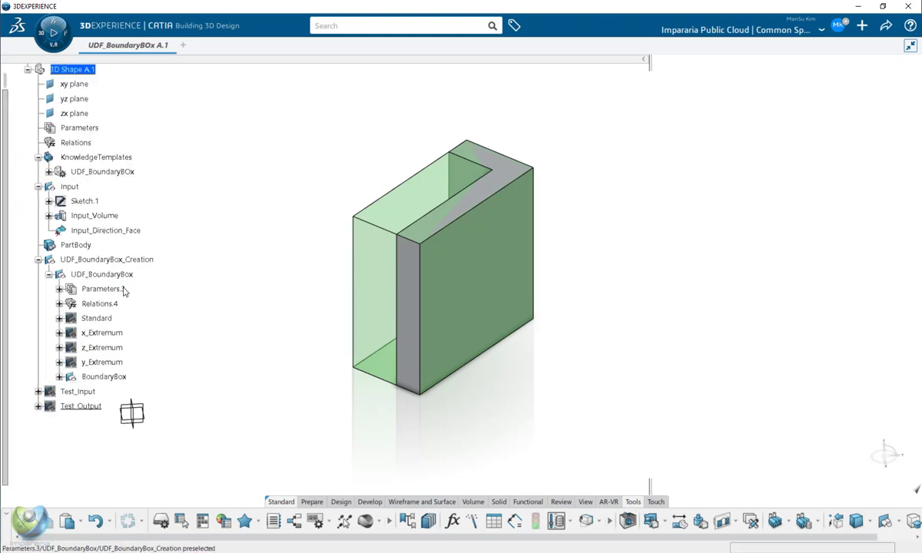
pyautogui.scroll(-1, 120, 284)
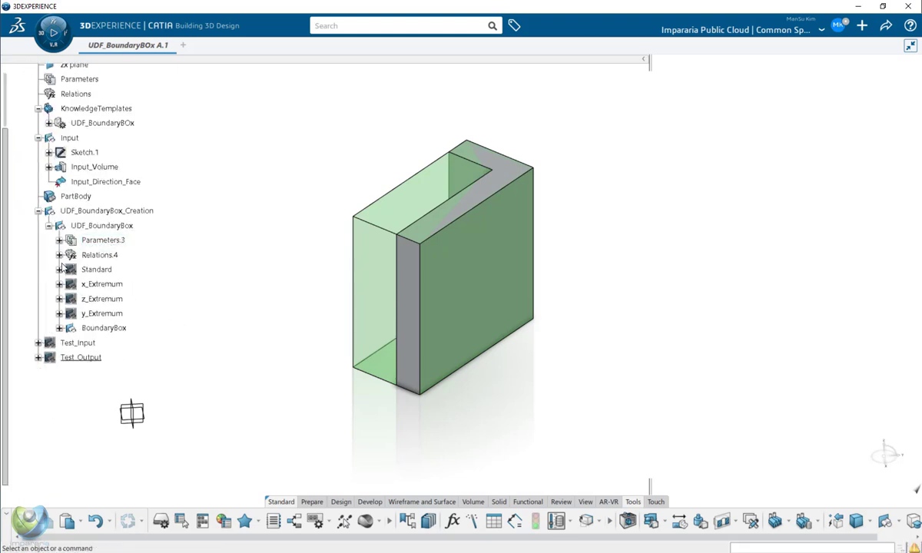
# Step: Show the Standard set inside UDF_BoundaryBox and expand its reference elements
pyautogui.click(97, 269)
pyautogui.rightClick(98, 269)
pyautogui.click(123, 292)
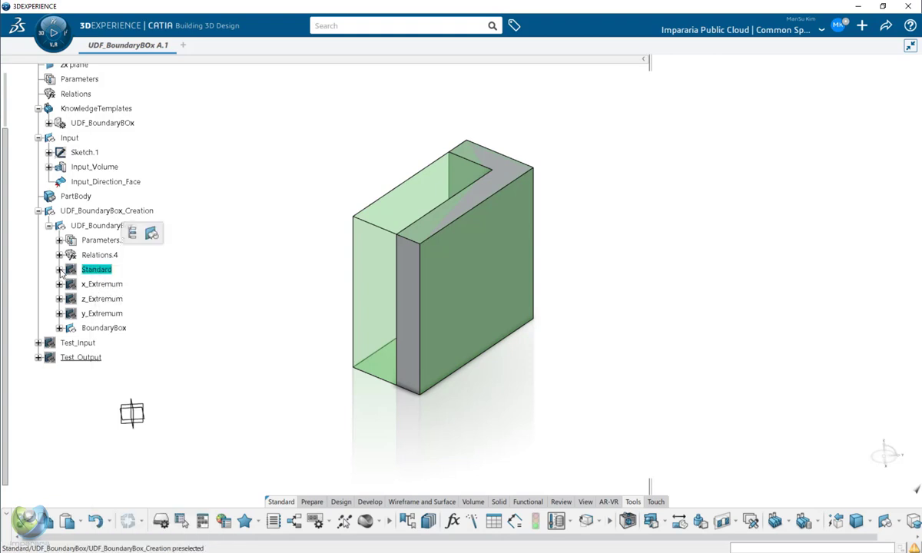
pyautogui.click(59, 269)
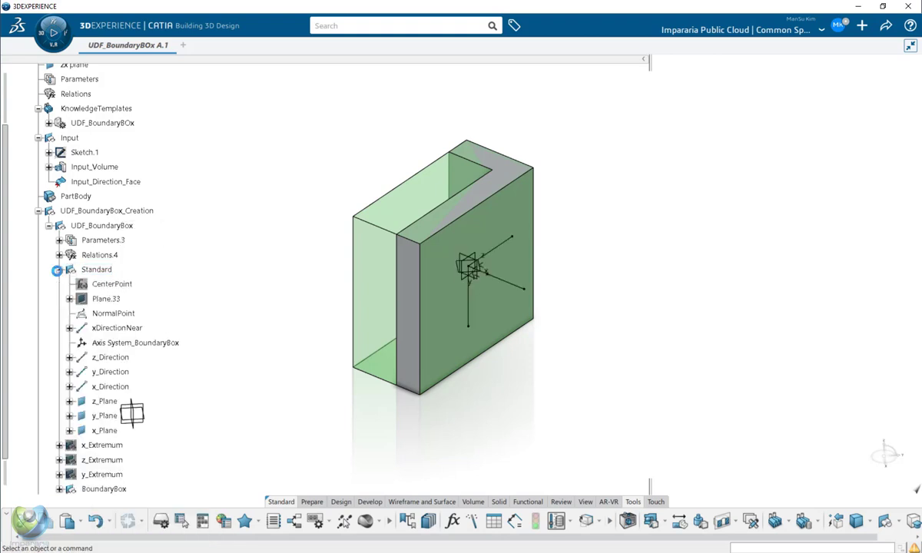
# Step: Show the CenterPoint in the Standard set and review the formula that defines it
pyautogui.click(112, 284)
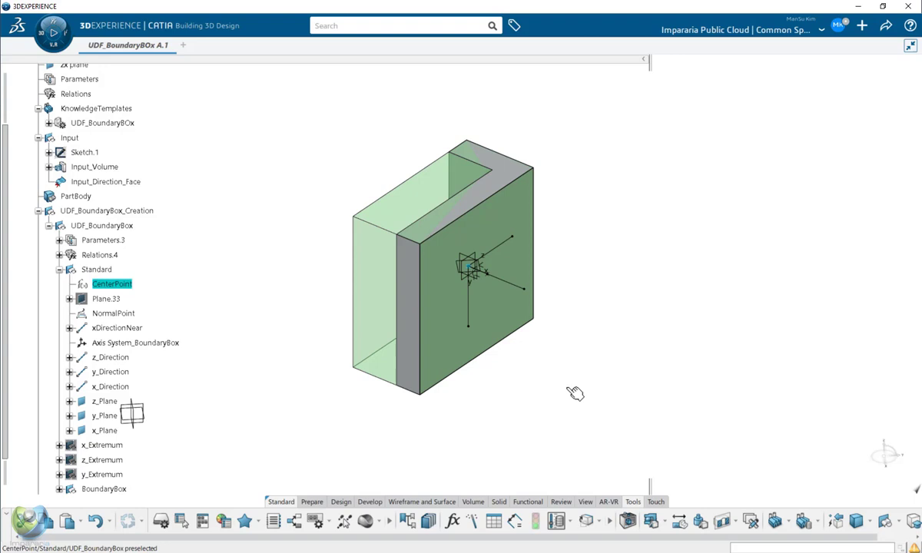
pyautogui.moveTo(576, 393); pyautogui.dragTo(511, 398, button='middle')
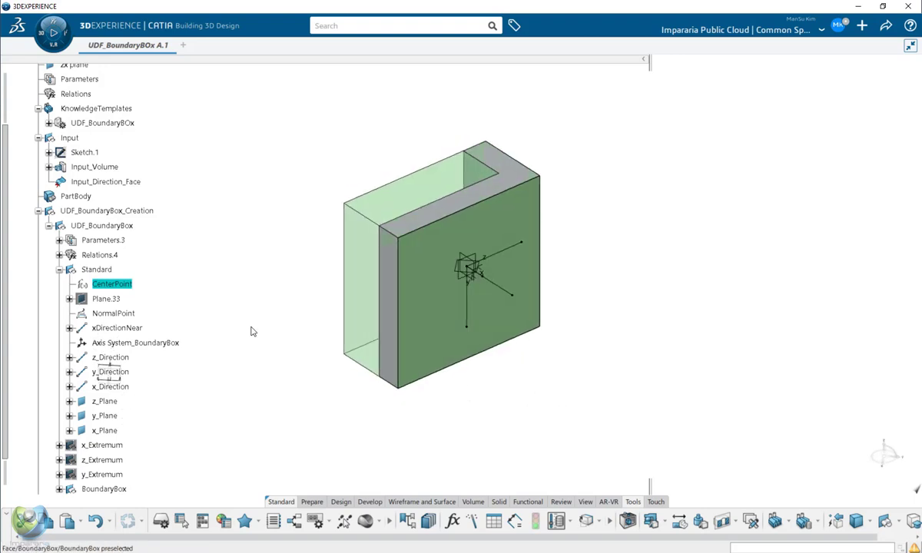
pyautogui.doubleClick(121, 284)
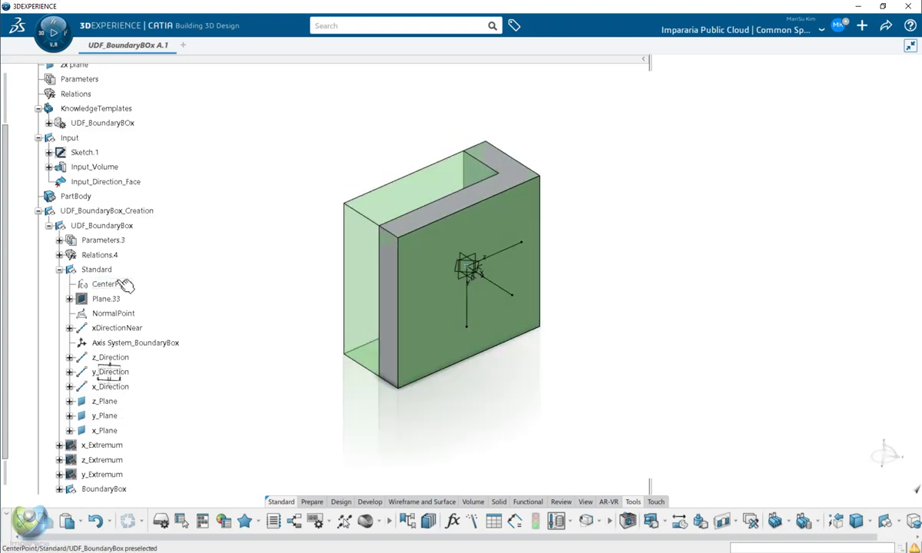
pyautogui.doubleClick(123, 284)
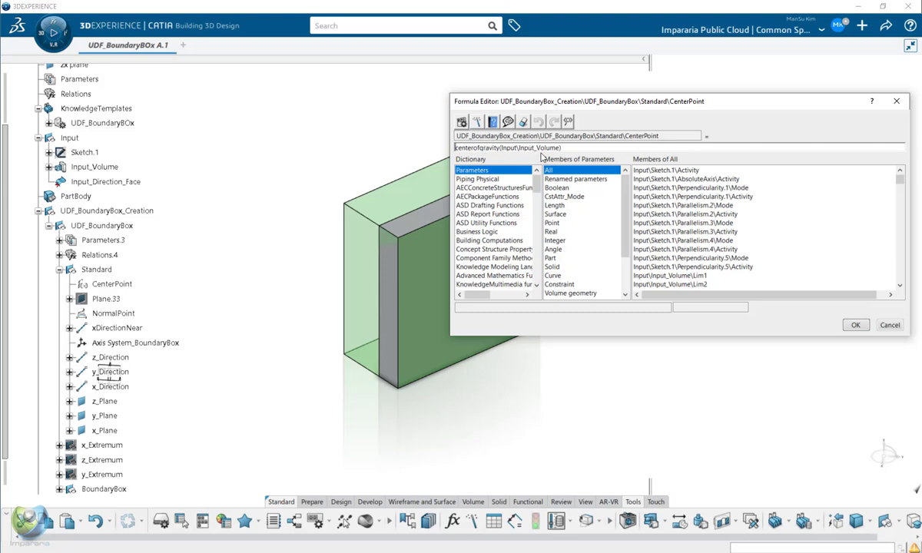
pyautogui.click(855, 325)
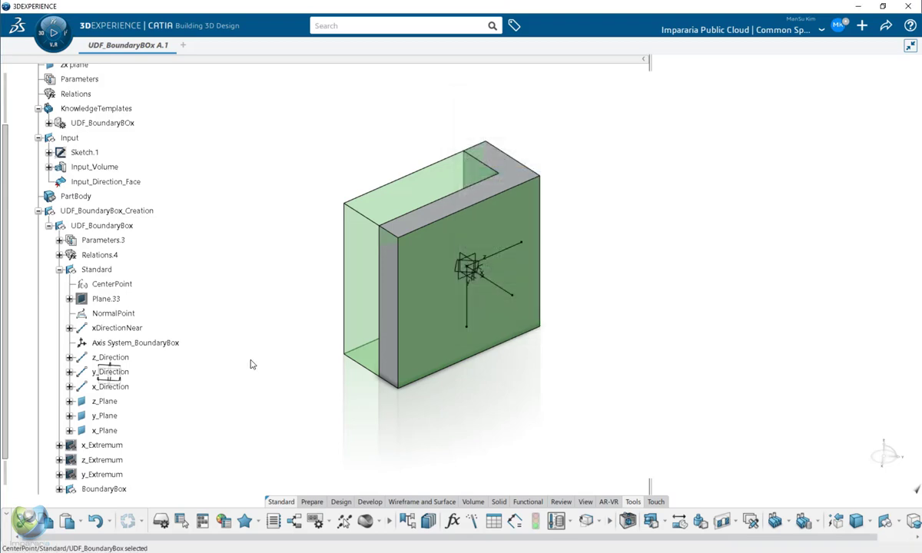
pyautogui.click(130, 286)
pyautogui.scroll(-2, 133, 286)
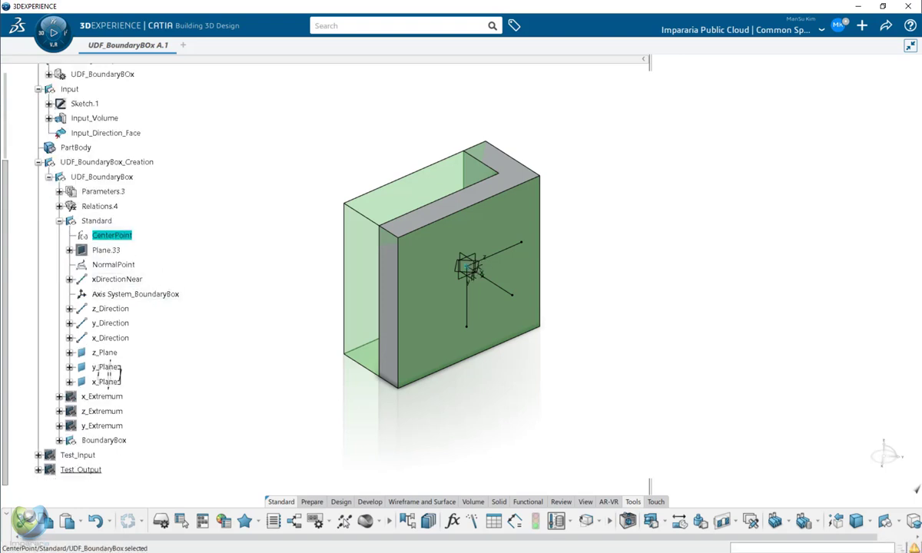
# Step: Show Plane.33 in the Standard set and highlight NormalPoint to examine its position relative to the plane
pyautogui.click(153, 265)
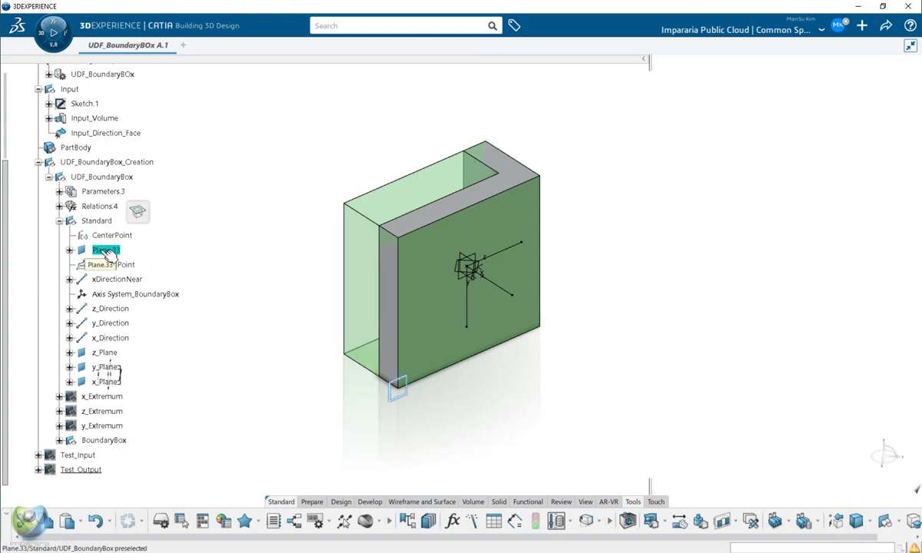
pyautogui.scroll(-1, 106, 253)
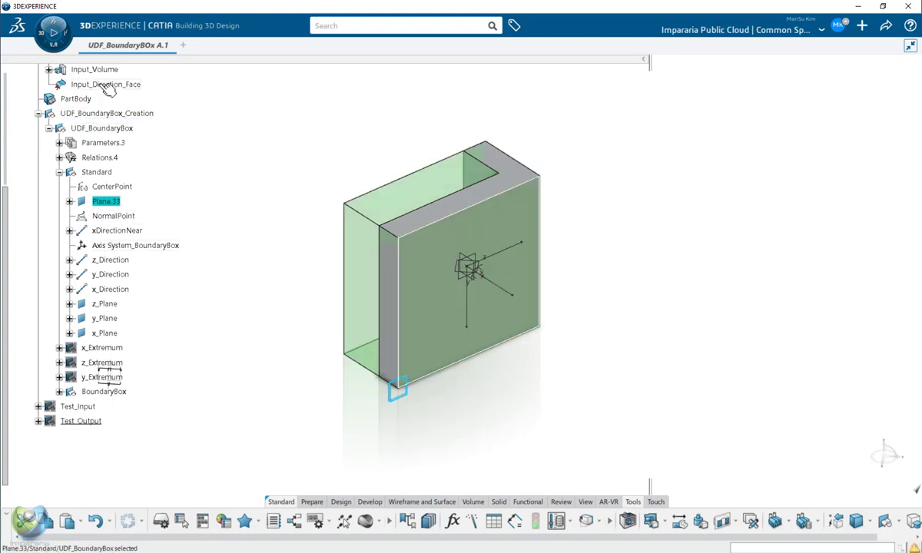
pyautogui.moveTo(574, 391); pyautogui.dragTo(491, 401, button='middle')
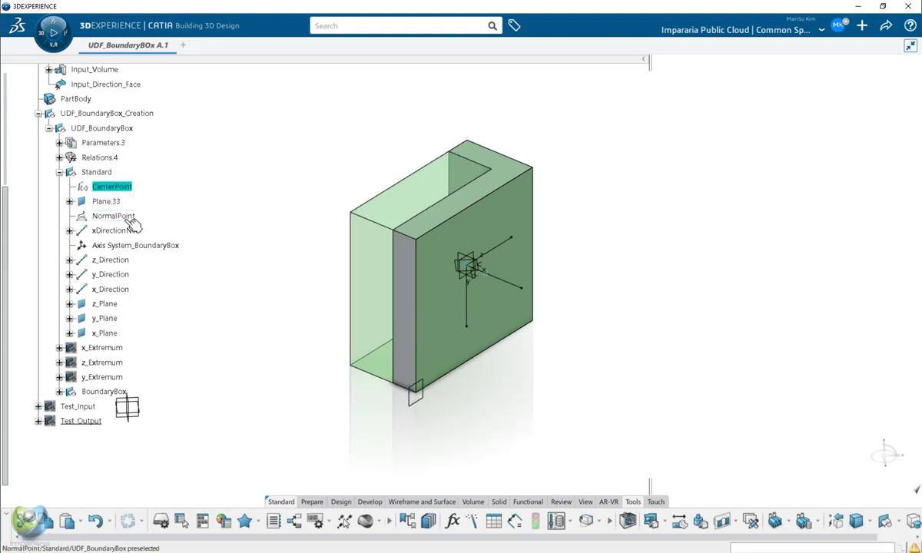
pyautogui.click(123, 215)
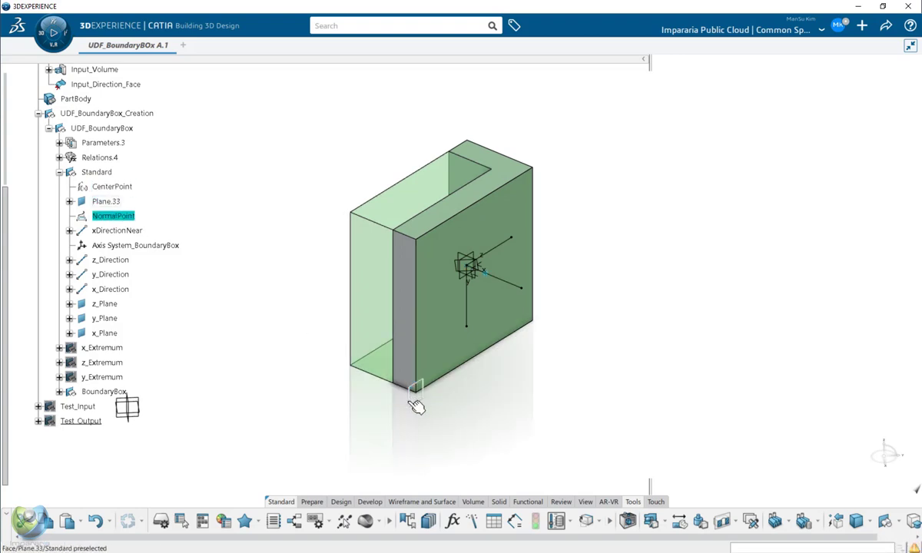
pyautogui.moveTo(518, 347); pyautogui.dragTo(492, 381, button='middle')
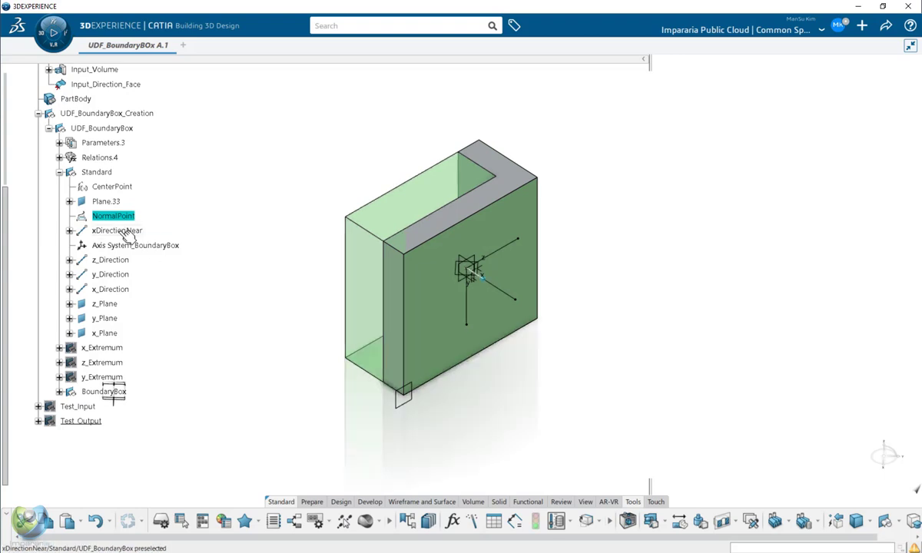
# Step: Highlight xDirectionNear in the Standard set and compare it with CenterPoint and NormalPoint in the model
pyautogui.click(125, 231)
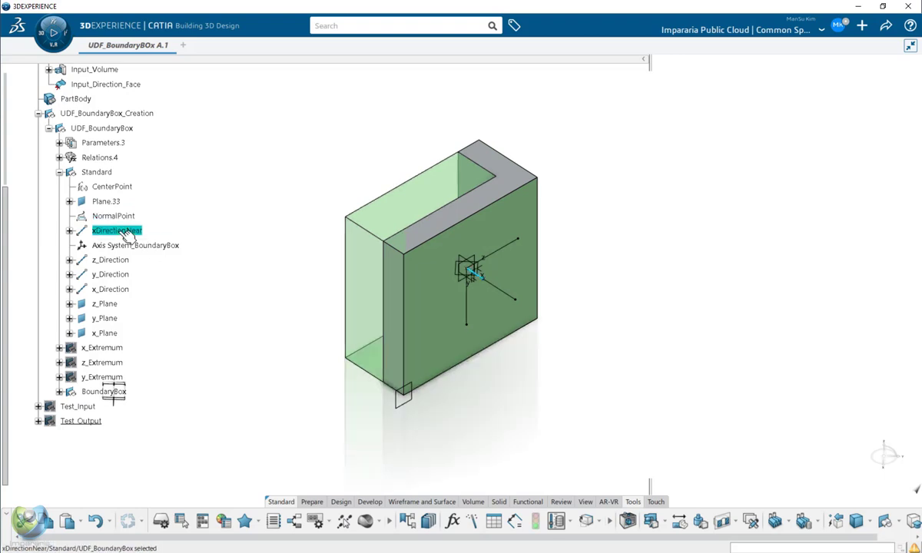
pyautogui.click(115, 189)
pyautogui.click(107, 215)
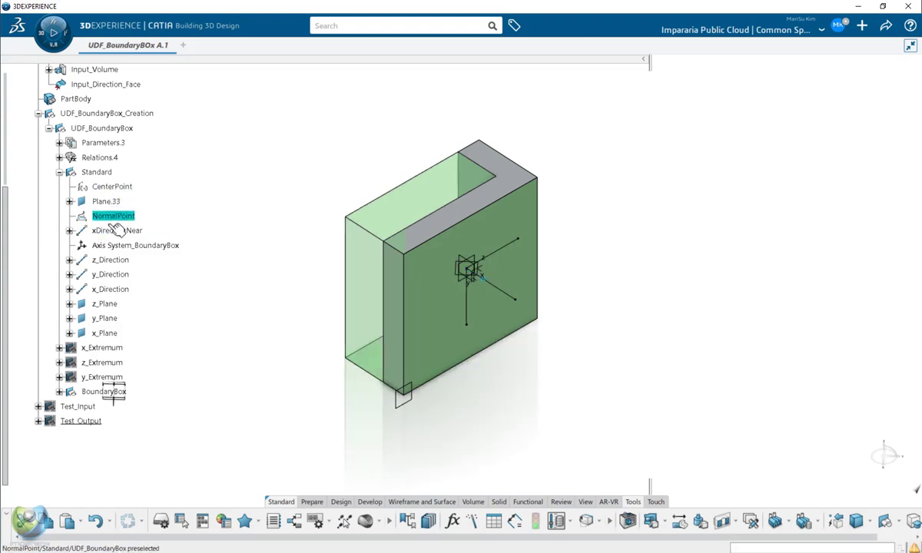
pyautogui.click(109, 230)
pyautogui.scroll(5, 461, 265)
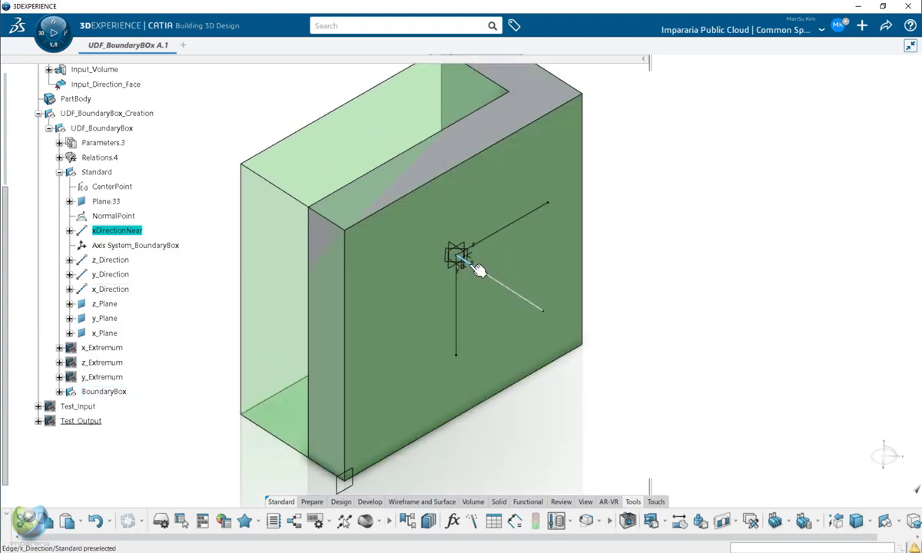
pyautogui.scroll(-5, 473, 265)
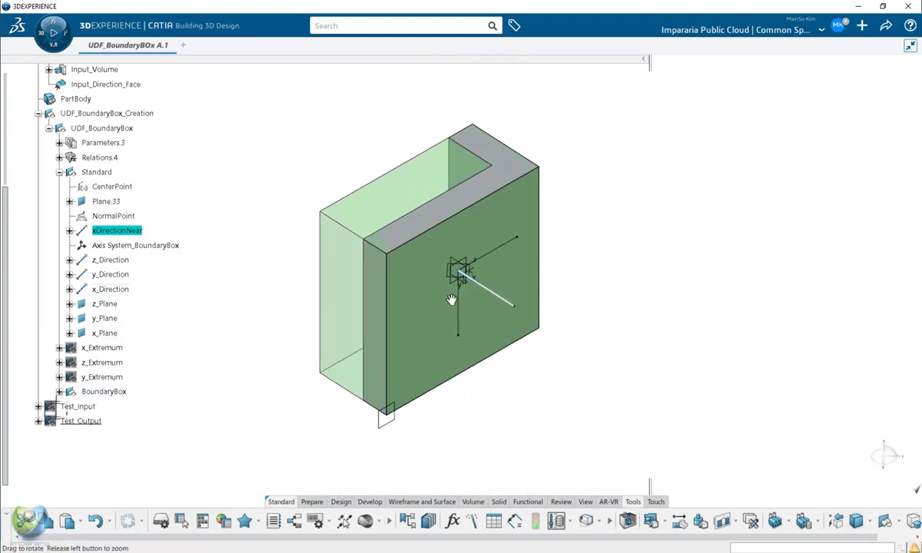
pyautogui.click(119, 231)
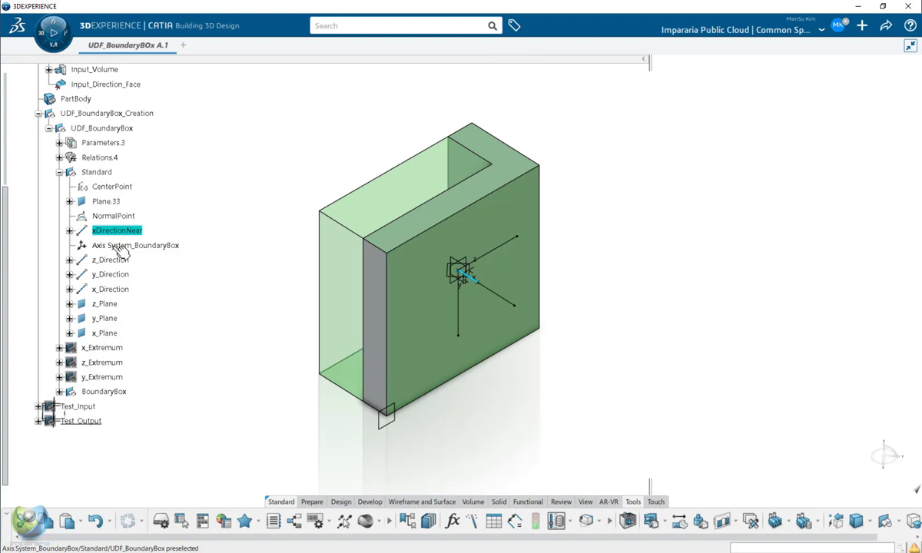
# Step: Review the definition of Axis System_BoundaryBox, examining its origin and X axis references, and highlight it in the model
pyautogui.click(132, 247)
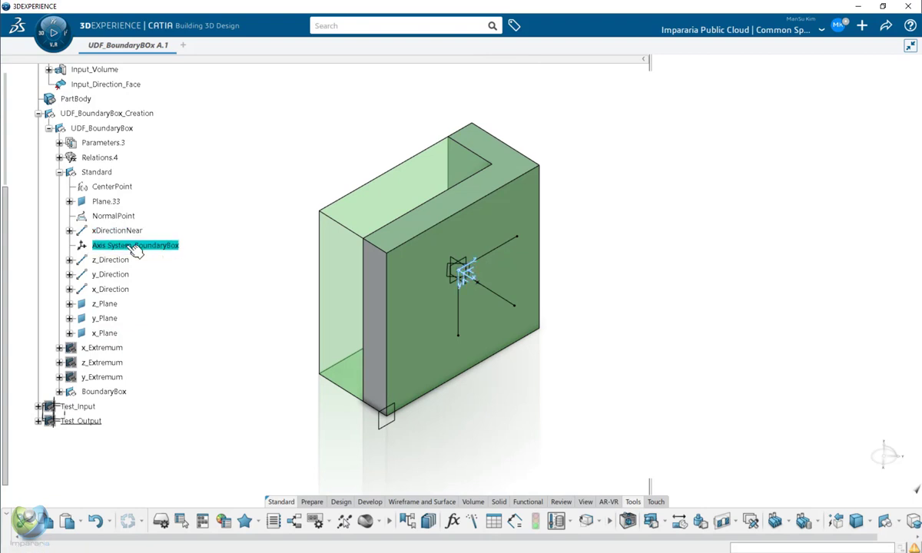
pyautogui.doubleClick(135, 247)
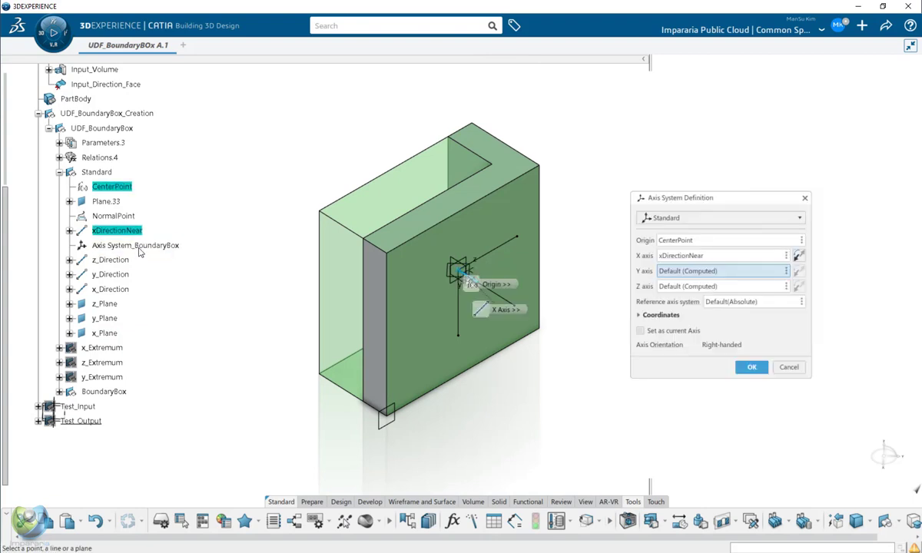
pyautogui.click(671, 258)
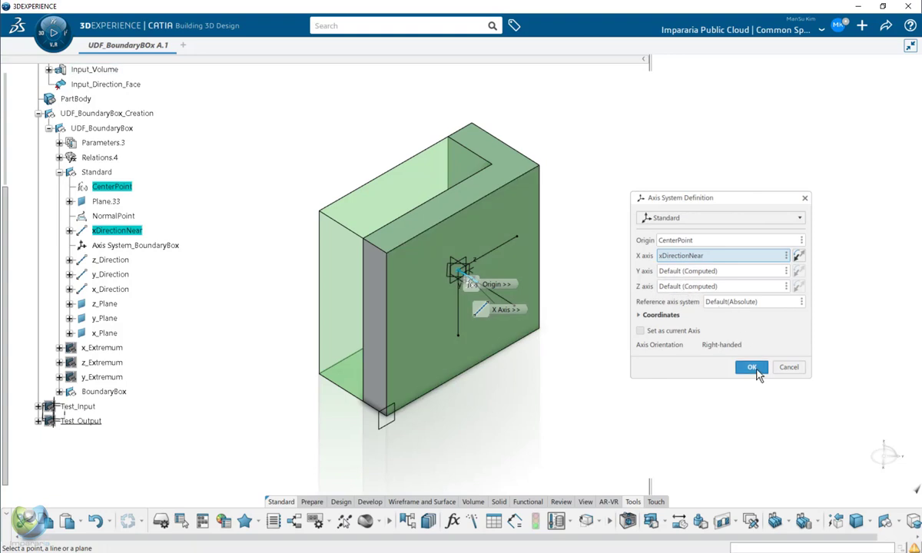
pyautogui.click(751, 368)
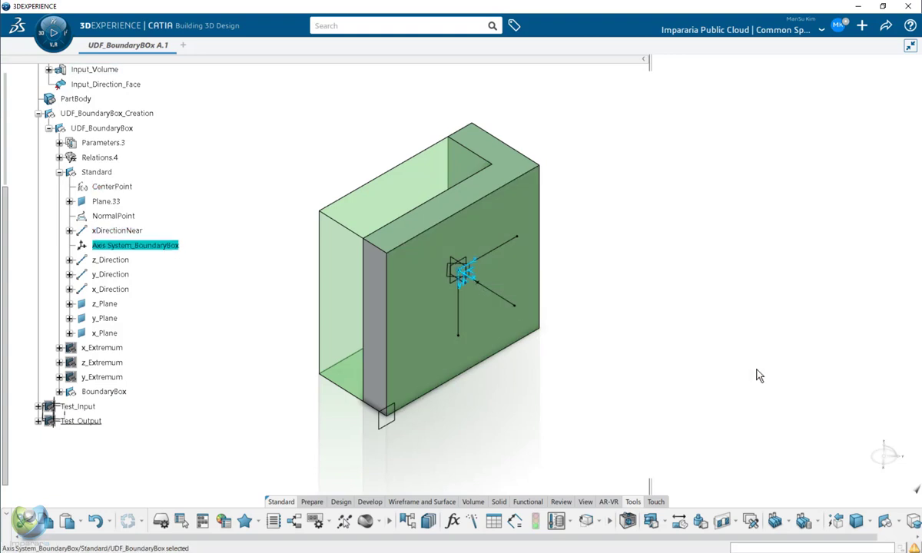
pyautogui.click(223, 364)
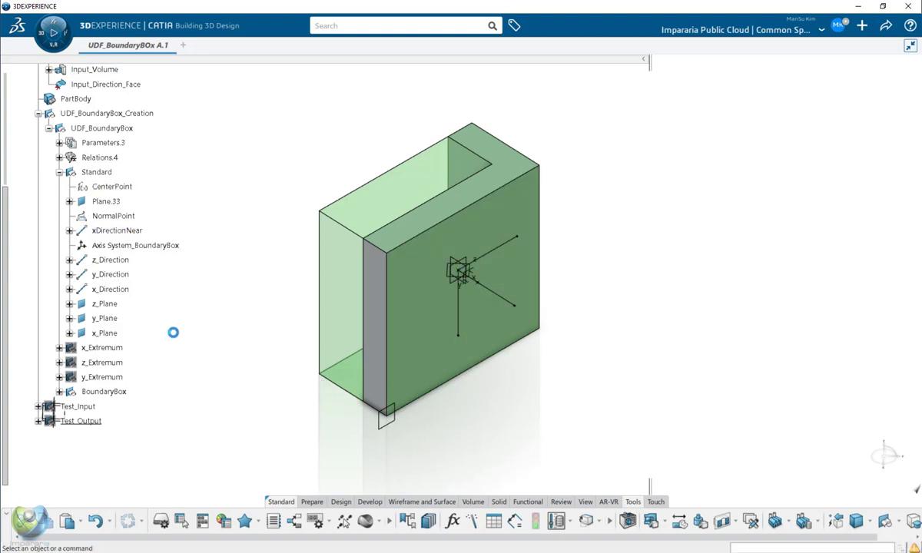
pyautogui.click(110, 245)
pyautogui.moveTo(397, 371); pyautogui.dragTo(453, 383, button='middle')
pyautogui.click(199, 303)
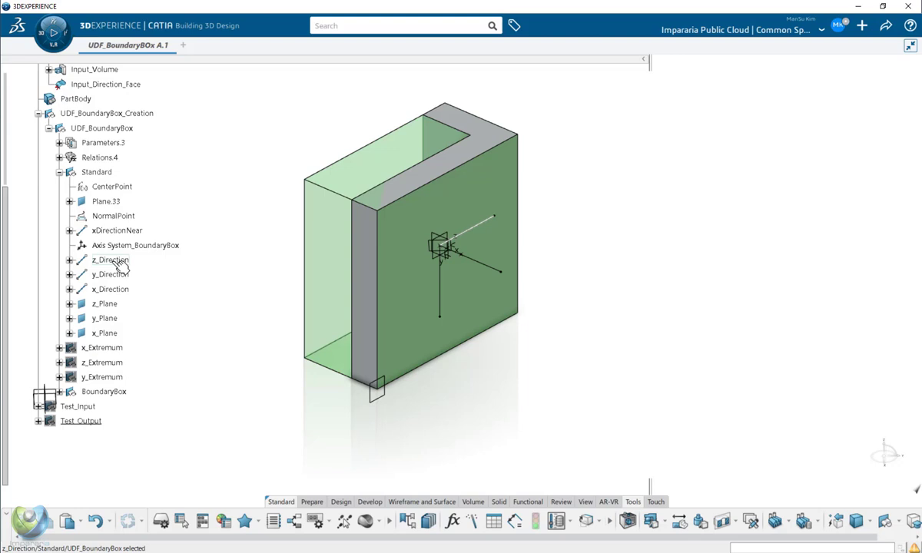
# Step: Review the z_Direction line definition, examining its start point, direction components and the axis system they refer to
pyautogui.click(114, 261)
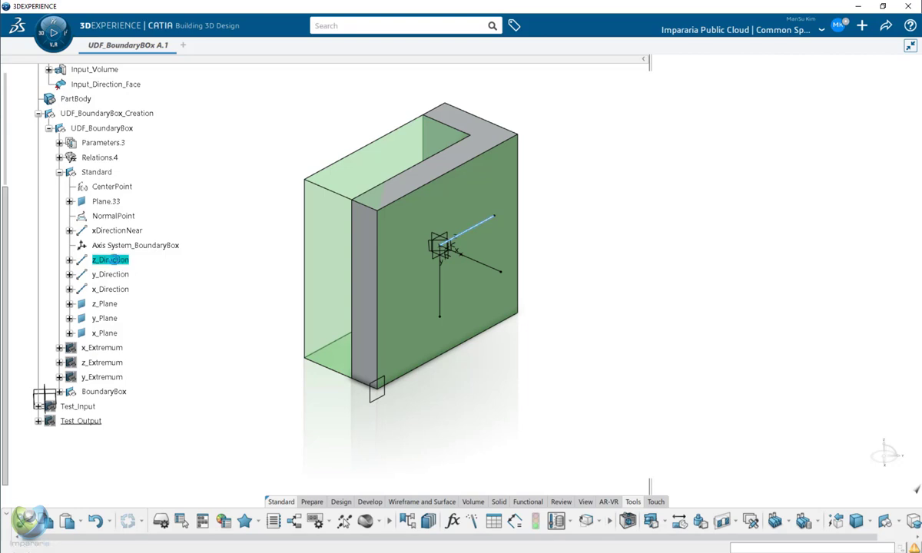
pyautogui.doubleClick(112, 260)
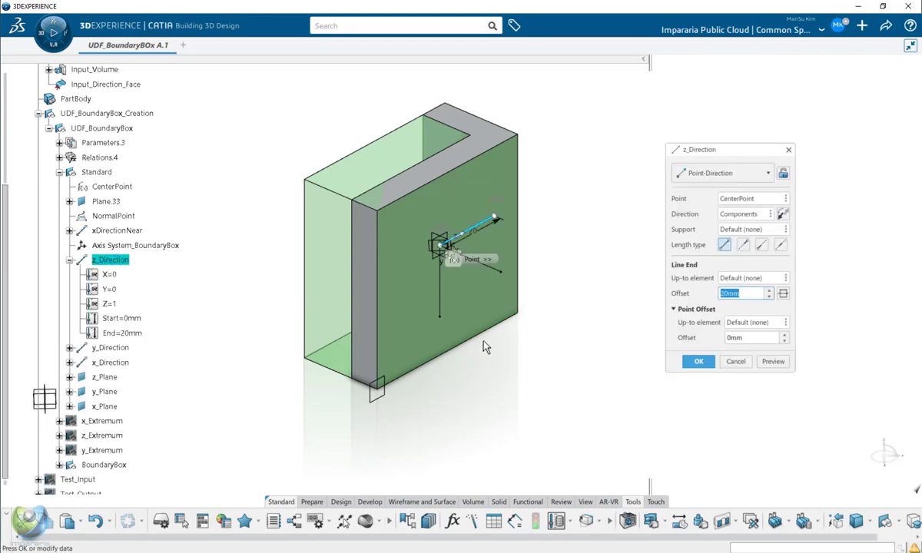
pyautogui.click(728, 200)
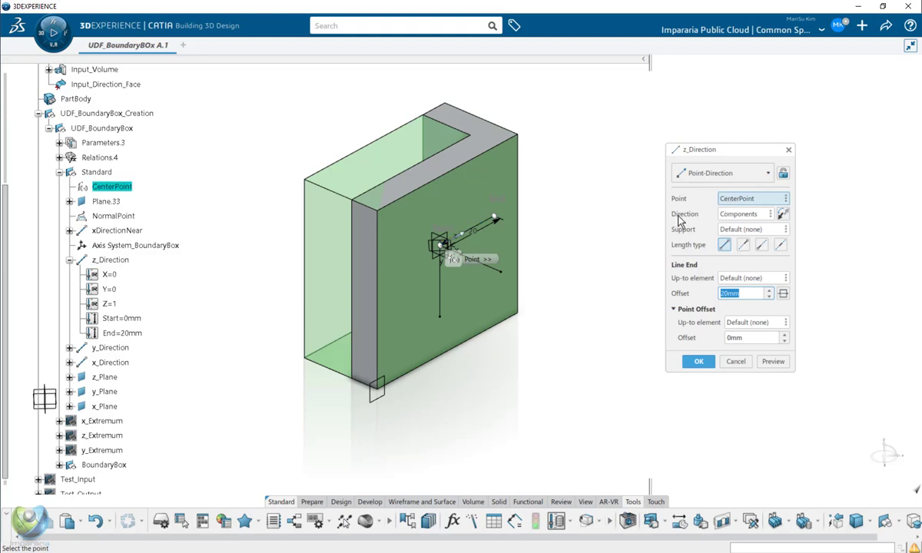
pyautogui.click(739, 217)
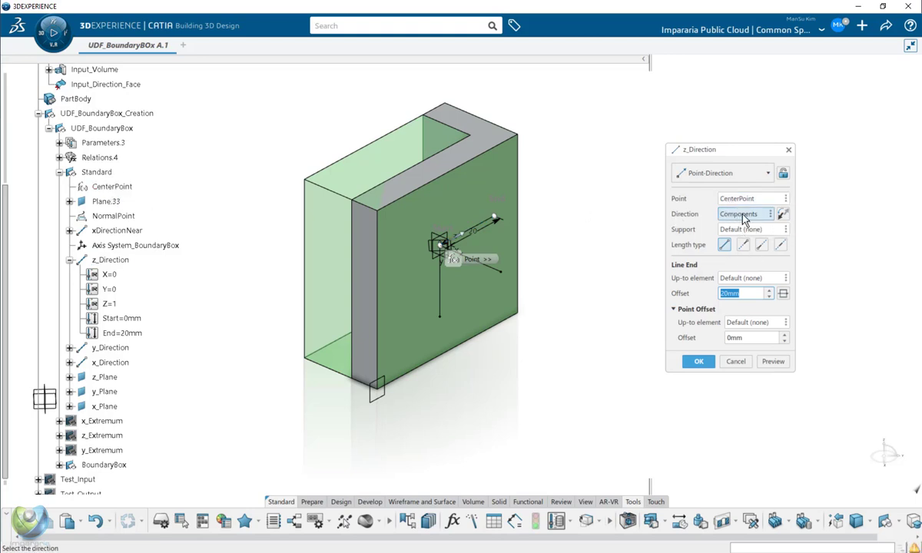
pyautogui.rightClick(742, 219)
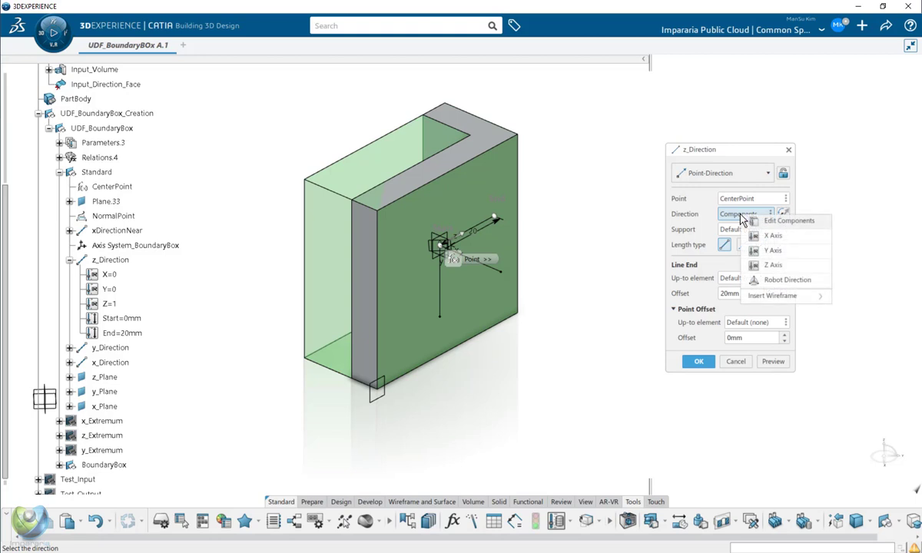
pyautogui.click(790, 221)
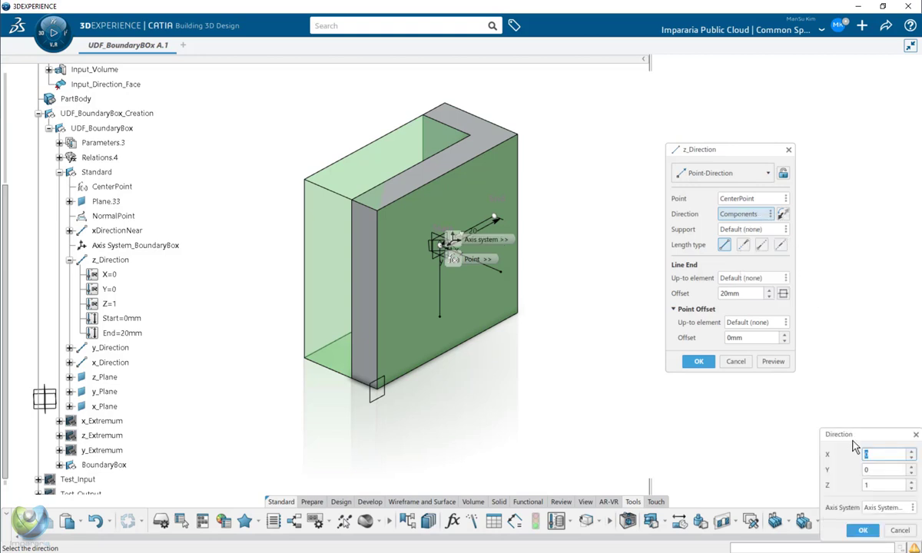
pyautogui.moveTo(860, 437); pyautogui.dragTo(798, 345)
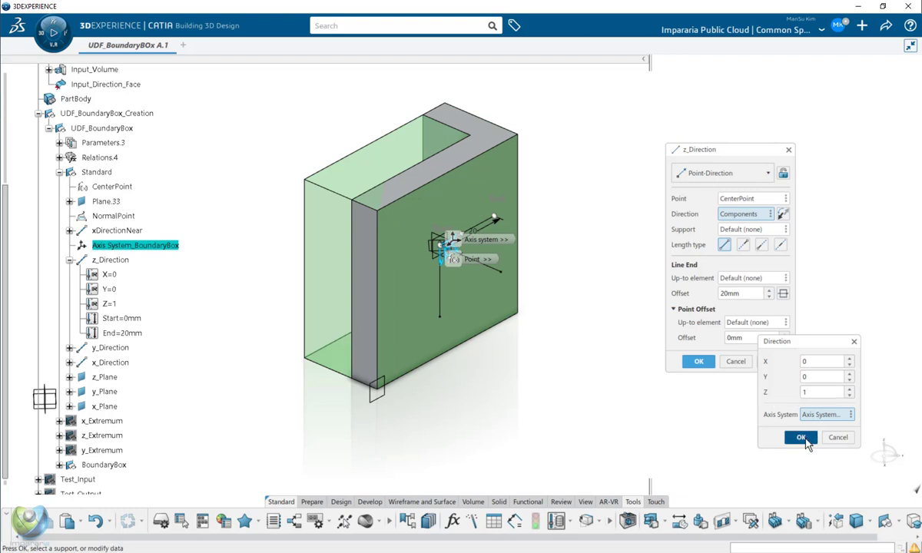
pyautogui.click(803, 438)
pyautogui.click(699, 362)
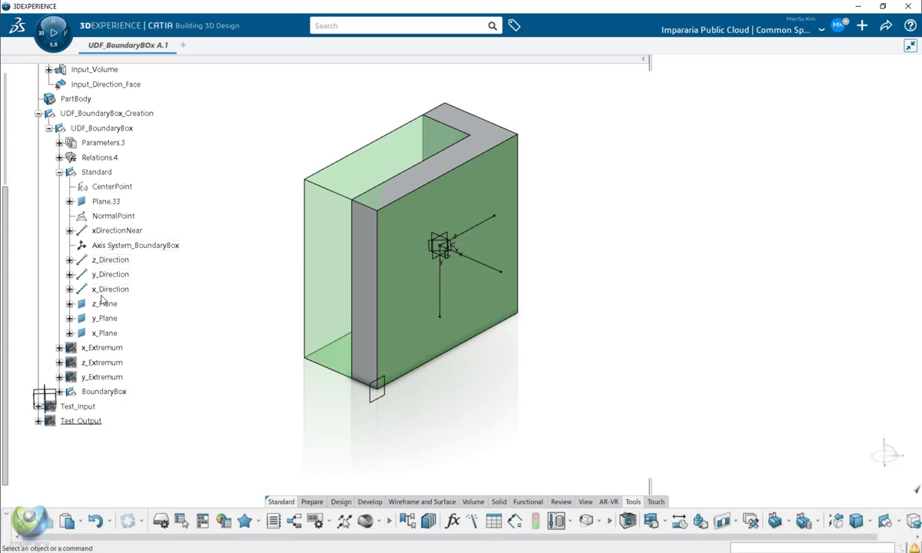
# Step: Highlight y_Plane and x_Plane in the Standard set to examine the reference planes at the center of the volume
pyautogui.moveTo(391, 380)
pyautogui.mouseDown(button='middle')
pyautogui.moveTo(413, 365)
pyautogui.moveTo(392, 361)
pyautogui.mouseUp(button='middle')
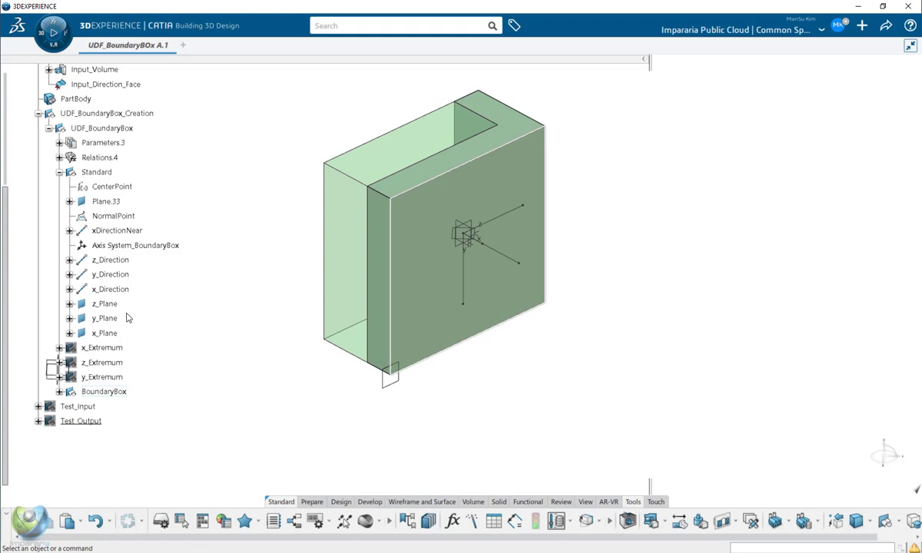
pyautogui.click(106, 322)
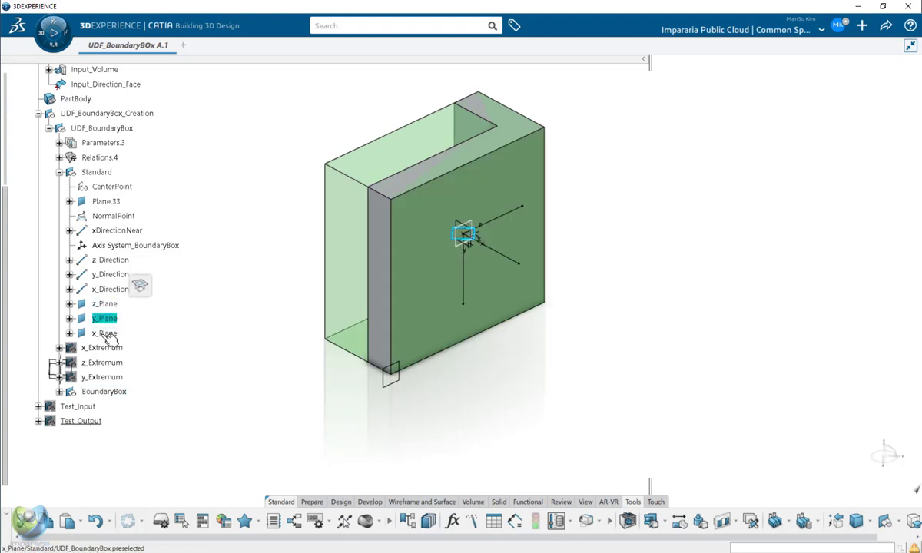
pyautogui.click(106, 333)
pyautogui.moveTo(393, 363); pyautogui.dragTo(337, 364, button='middle')
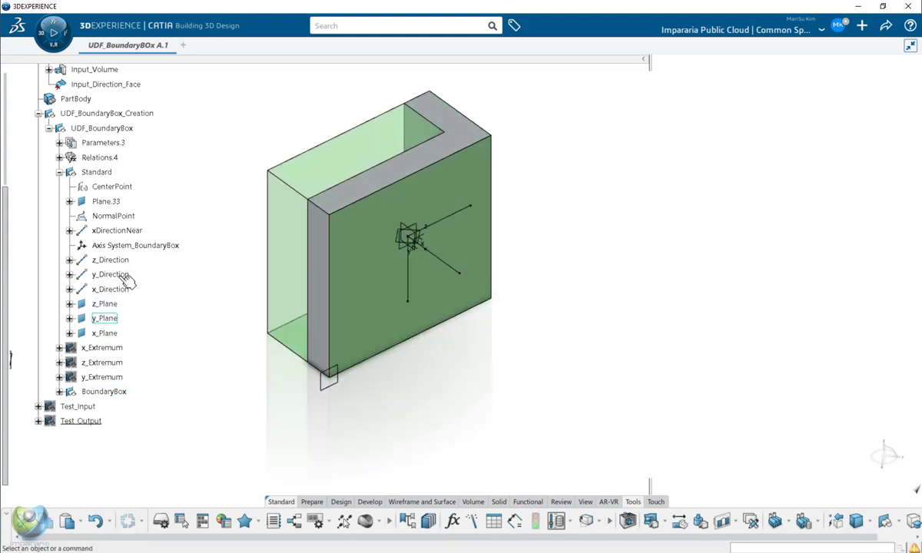
pyautogui.moveTo(245, 328); pyautogui.dragTo(265, 326, button='middle')
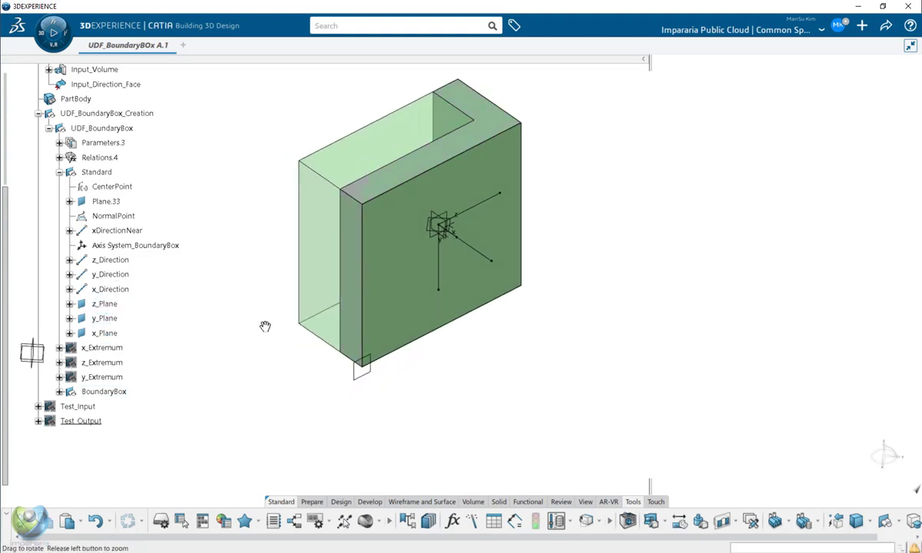
# Step: Show the x_Extremum set and hide the BoundaryBox set so only the input volume and extremum geometry are displayed
pyautogui.click(108, 348)
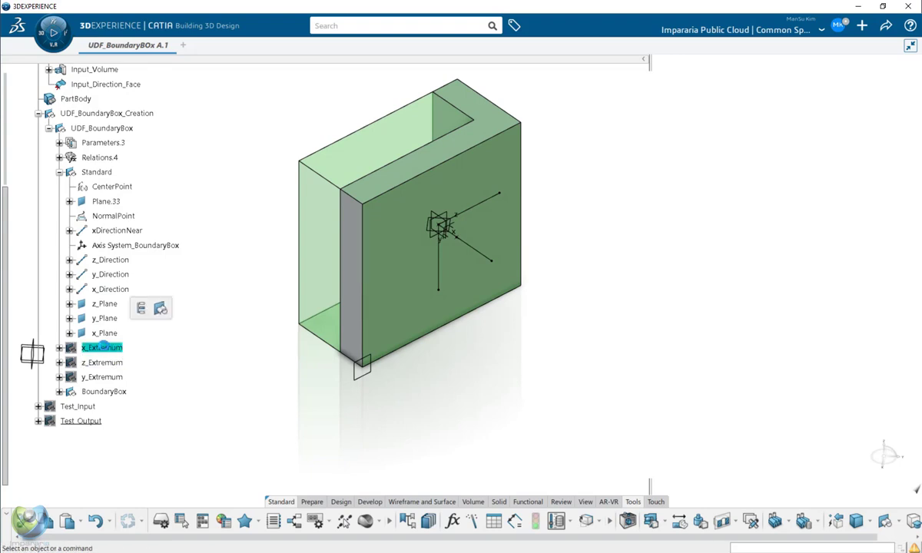
pyautogui.click(100, 347)
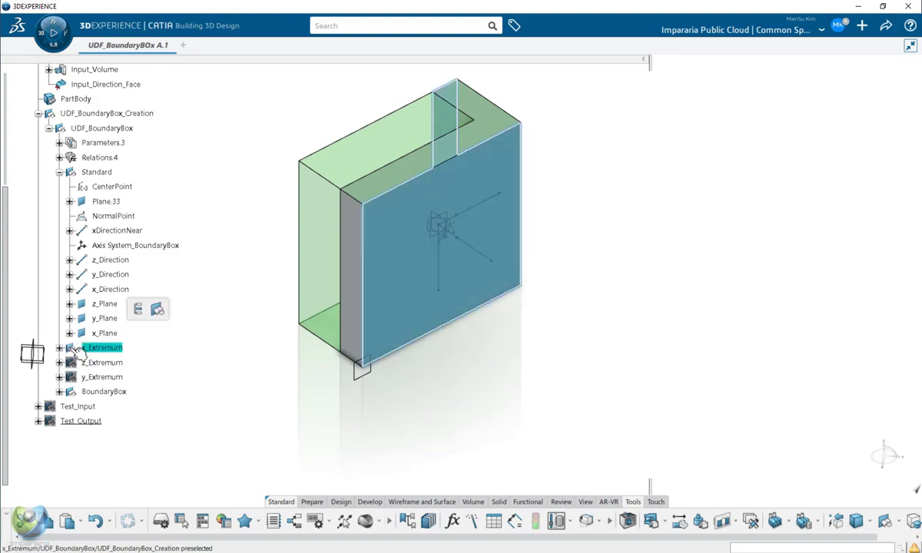
pyautogui.click(103, 394)
pyautogui.press('space')
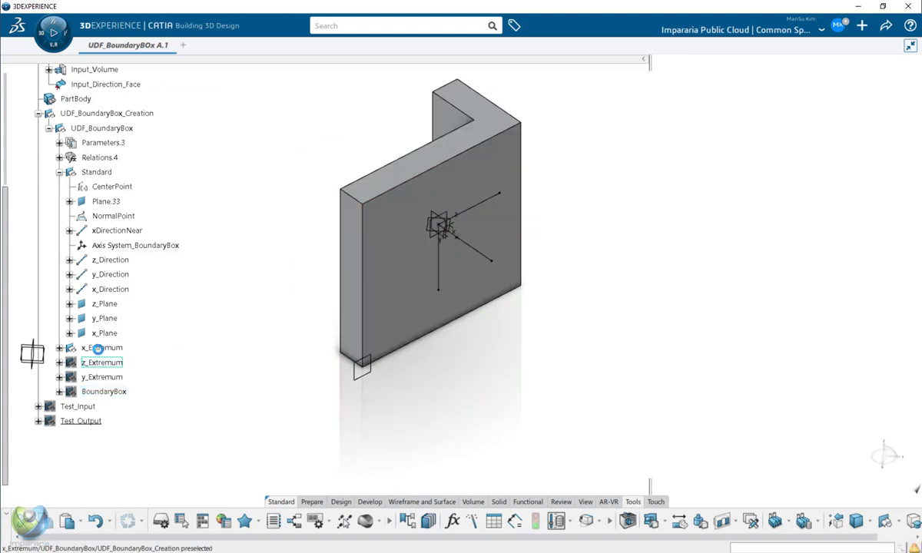
pyautogui.click(100, 347)
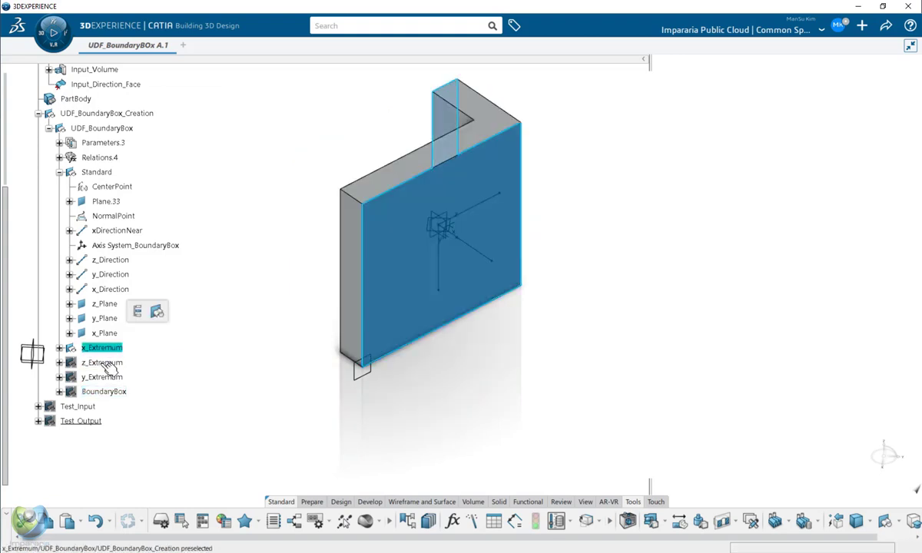
# Step: Expand the x_Extremum set and highlight Extremum_x_Max on the volume
pyautogui.click(59, 347)
pyautogui.click(118, 363)
pyautogui.moveTo(432, 357); pyautogui.dragTo(407, 373, button='middle')
pyautogui.click(303, 375)
pyautogui.moveTo(302, 375); pyautogui.dragTo(290, 335, button='middle')
# Step: Review the Extremum_x_Max definition, examining its element and first direction references in the model
pyautogui.doubleClick(143, 364)
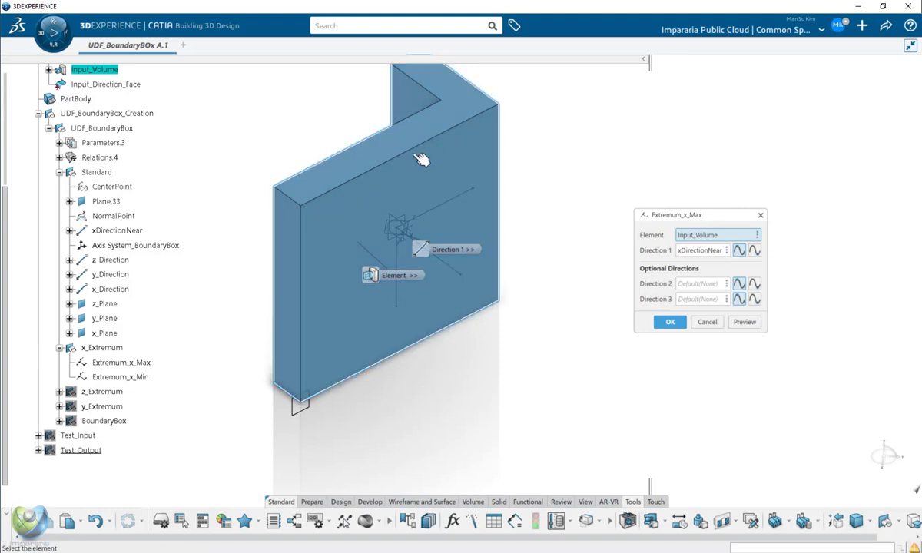
pyautogui.click(699, 252)
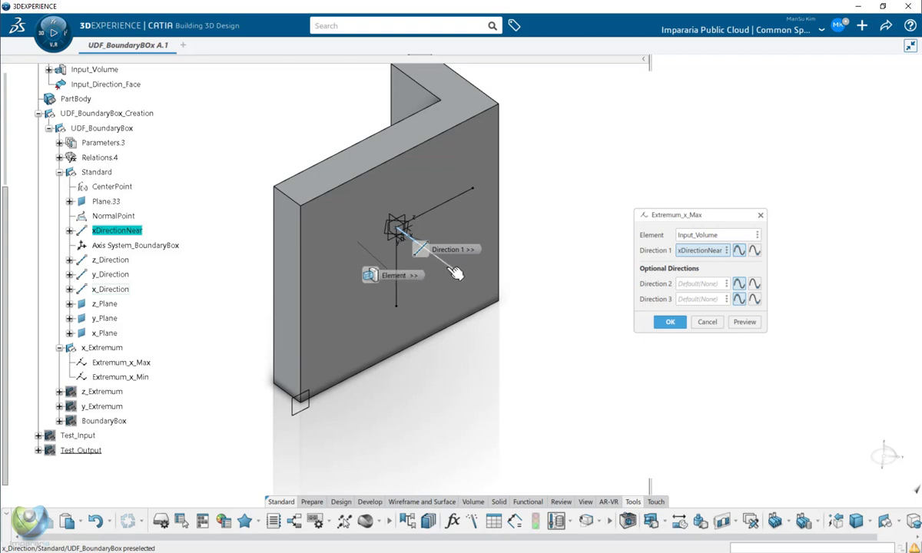
pyautogui.moveTo(532, 305); pyautogui.dragTo(517, 324, button='middle')
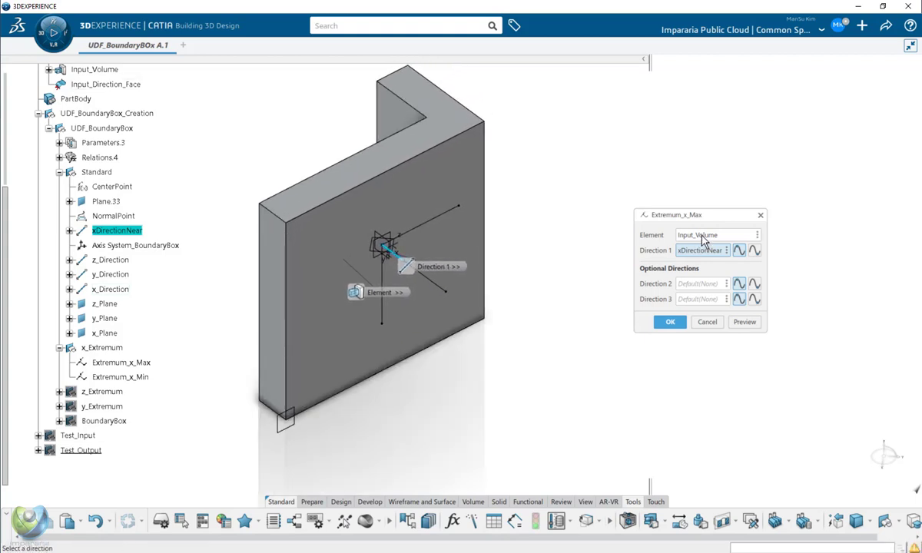
pyautogui.click(703, 235)
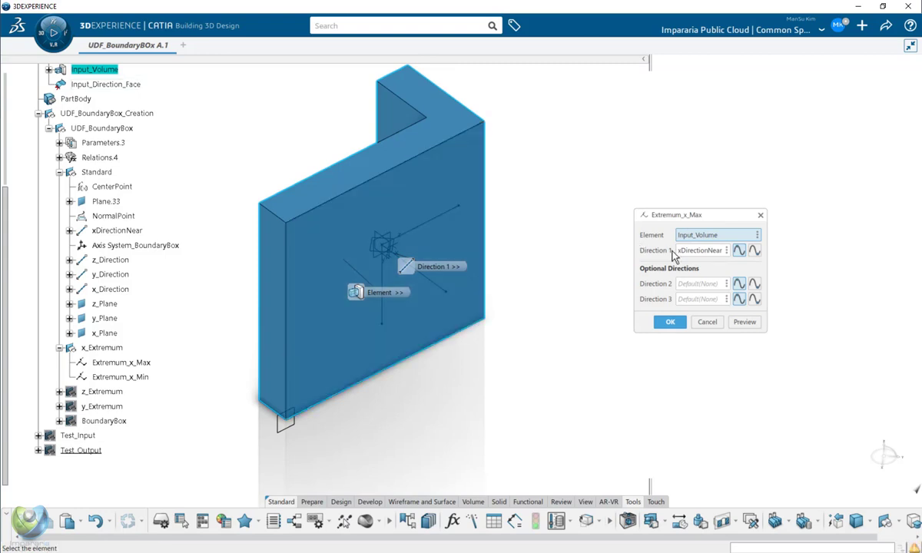
pyautogui.click(646, 250)
pyautogui.click(670, 321)
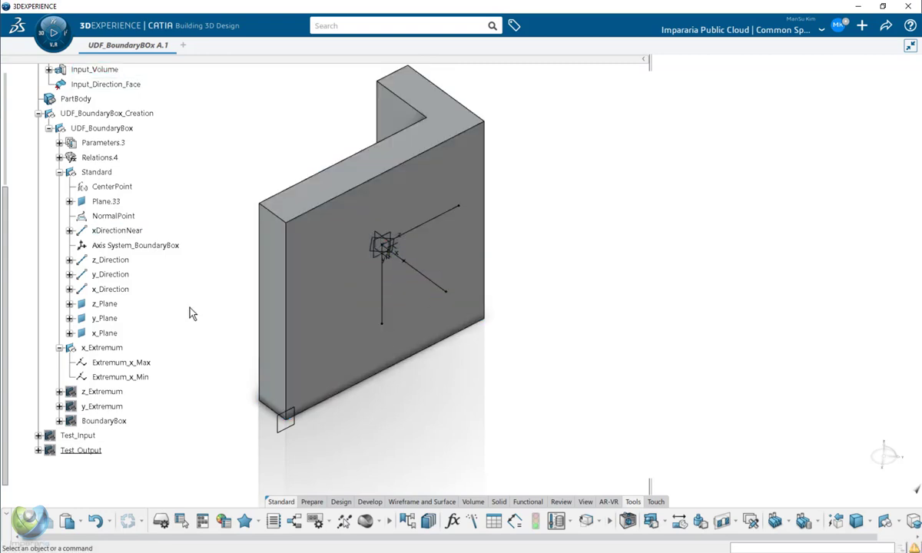
# Step: Highlight the Extremum_x_Max face and compare its location on the volume with Extremum_x_Min
pyautogui.click(123, 362)
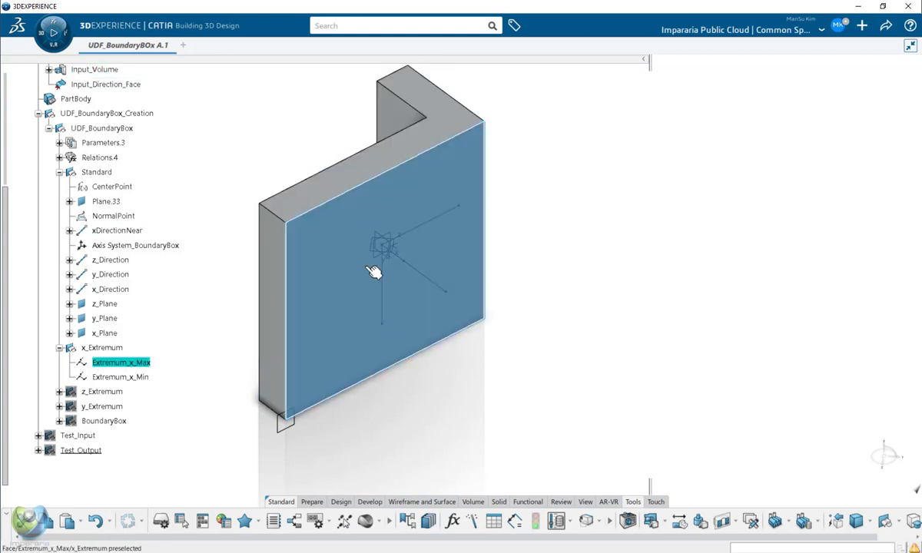
pyautogui.moveTo(465, 361); pyautogui.dragTo(461, 226, button='middle')
pyautogui.click(198, 342)
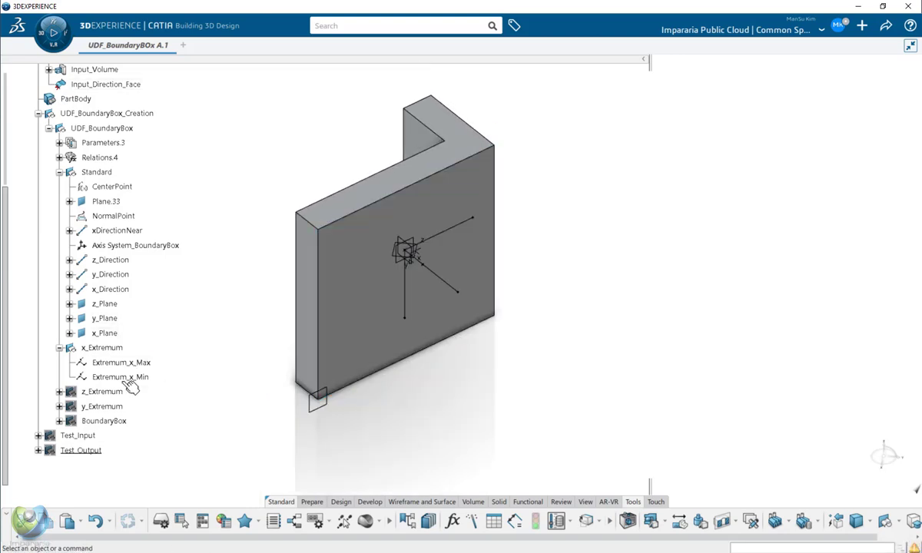
pyautogui.click(144, 367)
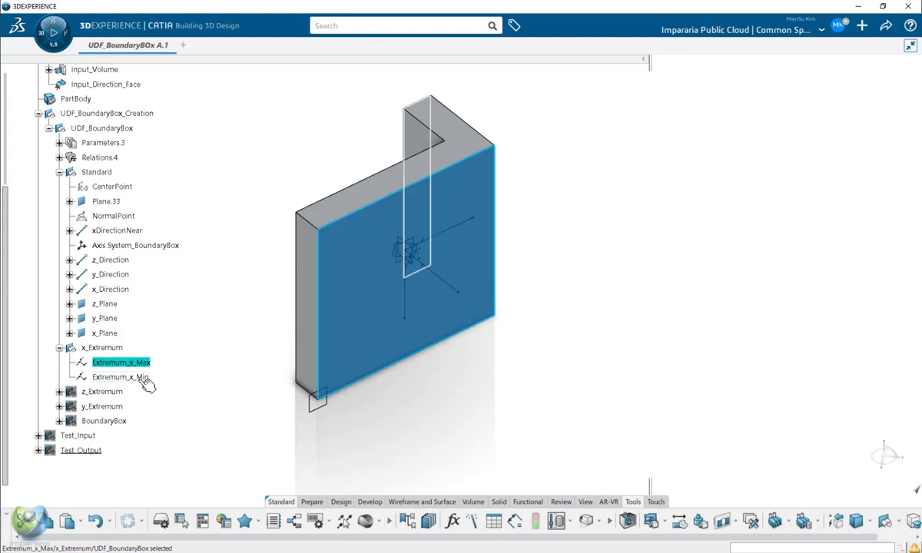
# Step: Compare Extremum_x_Min with Extremum_x_Max on the volume and examine the X_Distance parameter in the expanded Parameters.3 set
pyautogui.click(143, 378)
pyautogui.click(142, 363)
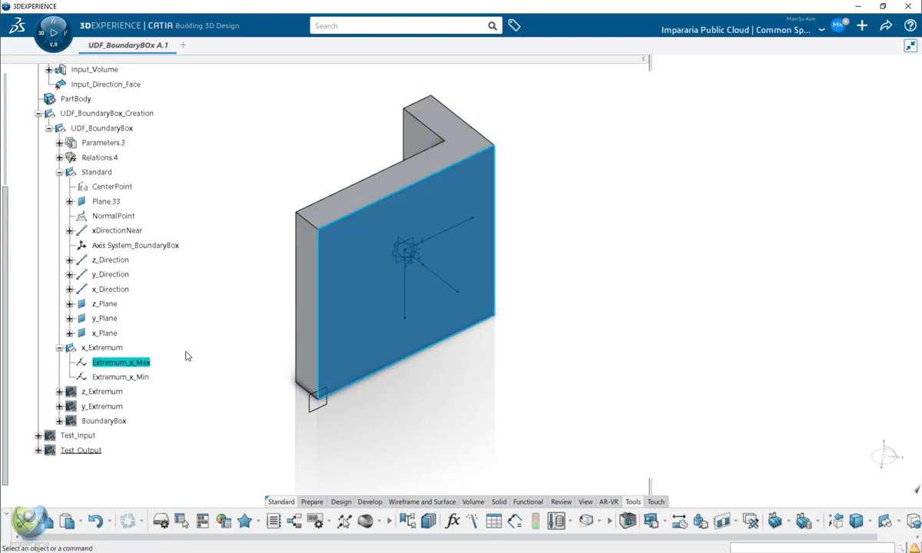
pyautogui.click(59, 143)
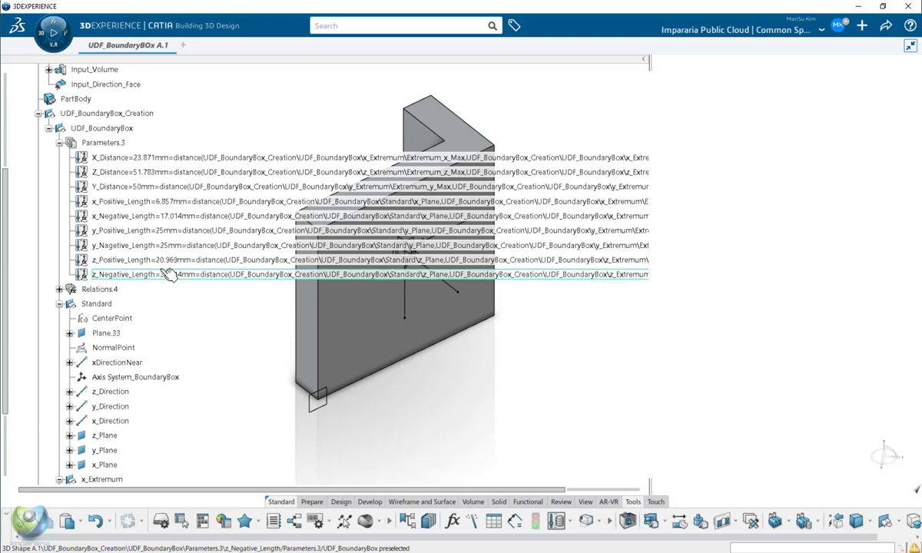
pyautogui.scroll(-1, 170, 231)
pyautogui.click(142, 109)
pyautogui.scroll(-2, 181, 307)
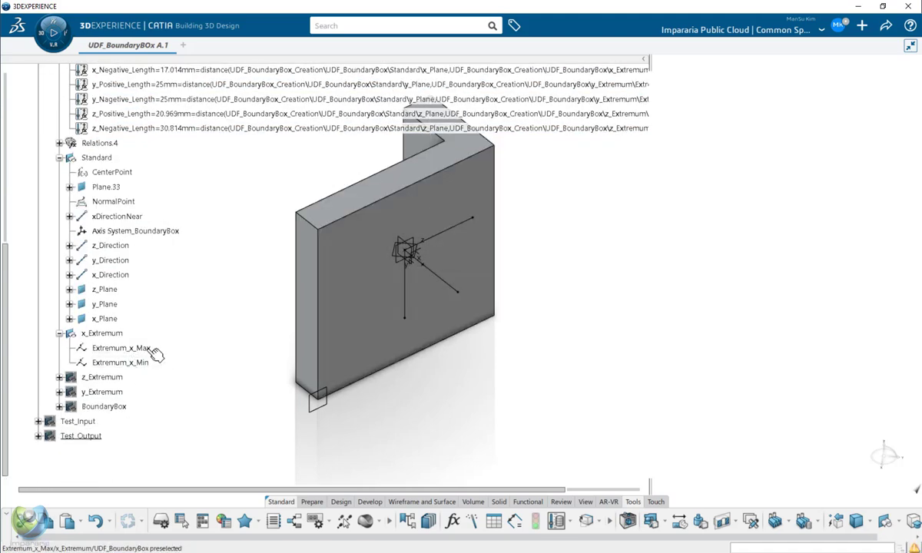
# Step: Examine the x_Positive_Length and x_Negative_Length parameters in relation to the Extremum_x_Max face and x_Plane
pyautogui.click(152, 350)
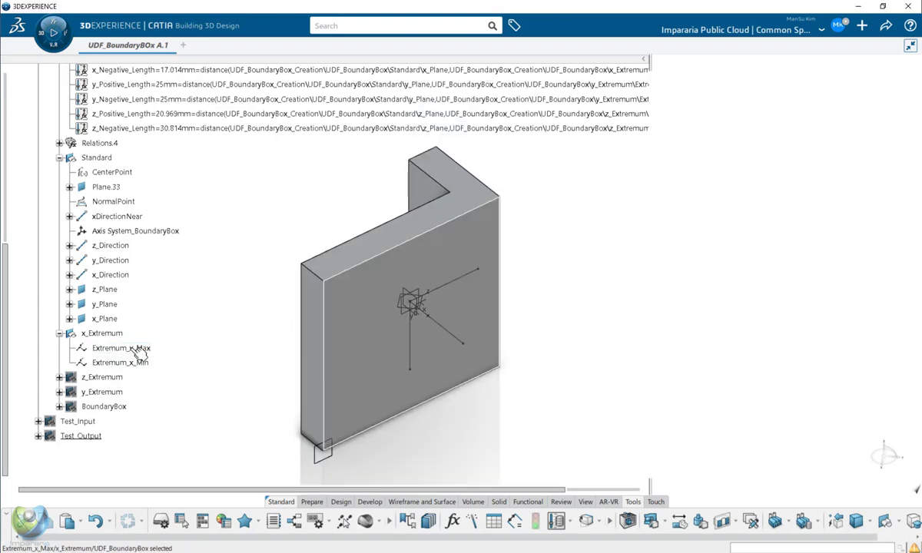
pyautogui.click(141, 350)
pyautogui.moveTo(424, 409); pyautogui.dragTo(431, 425, button='middle')
pyautogui.scroll(1, 213, 322)
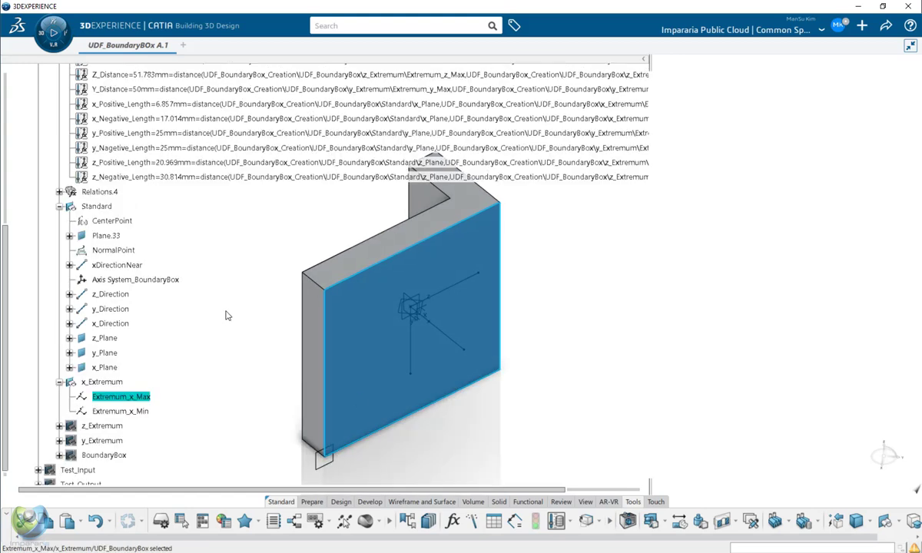
pyautogui.scroll(1, 126, 121)
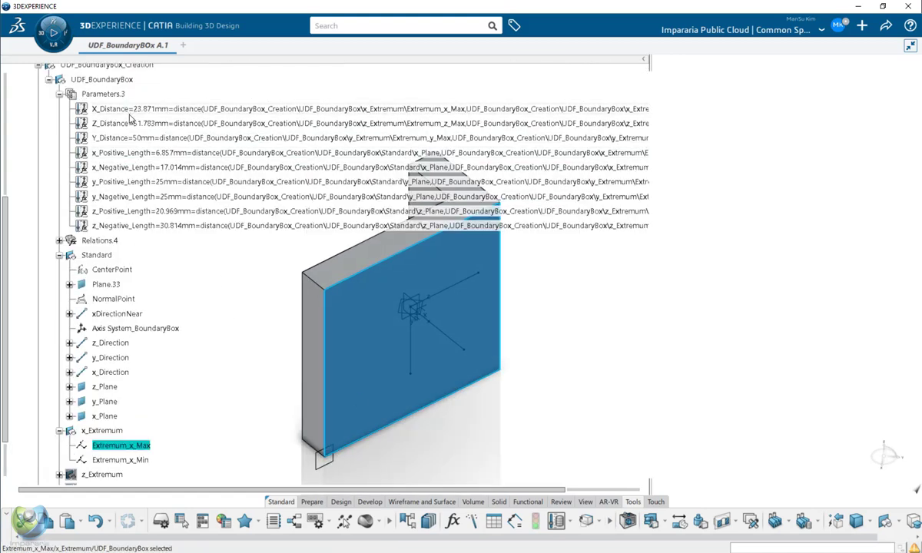
pyautogui.click(163, 153)
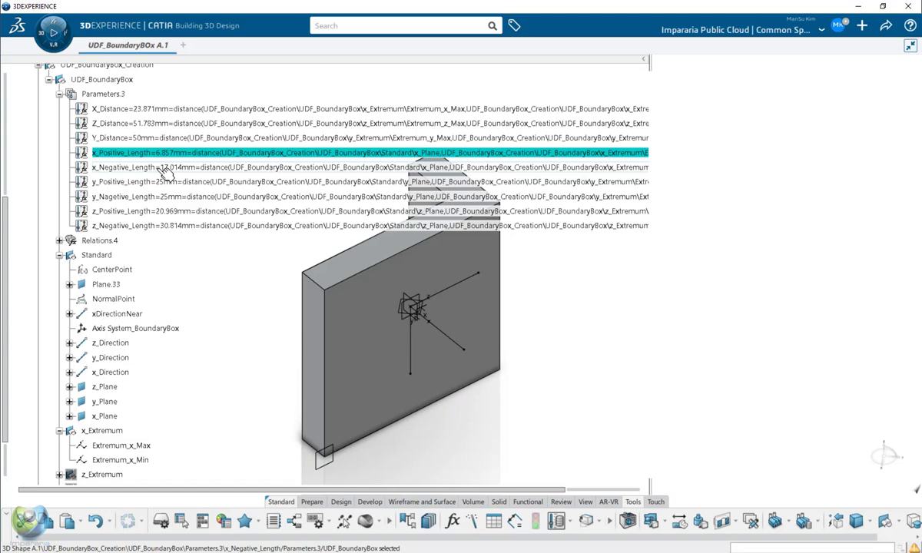
pyautogui.click(165, 168)
pyautogui.scroll(-1, 185, 414)
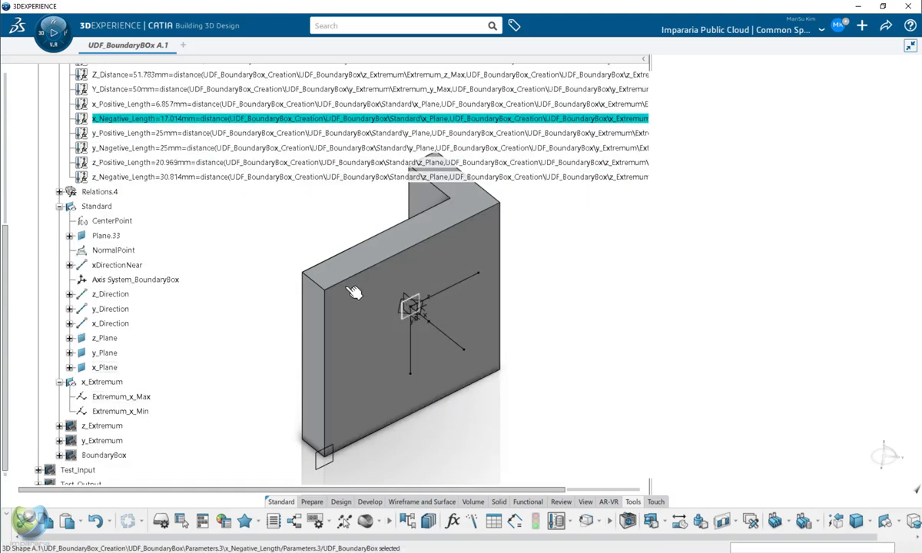
pyautogui.click(108, 367)
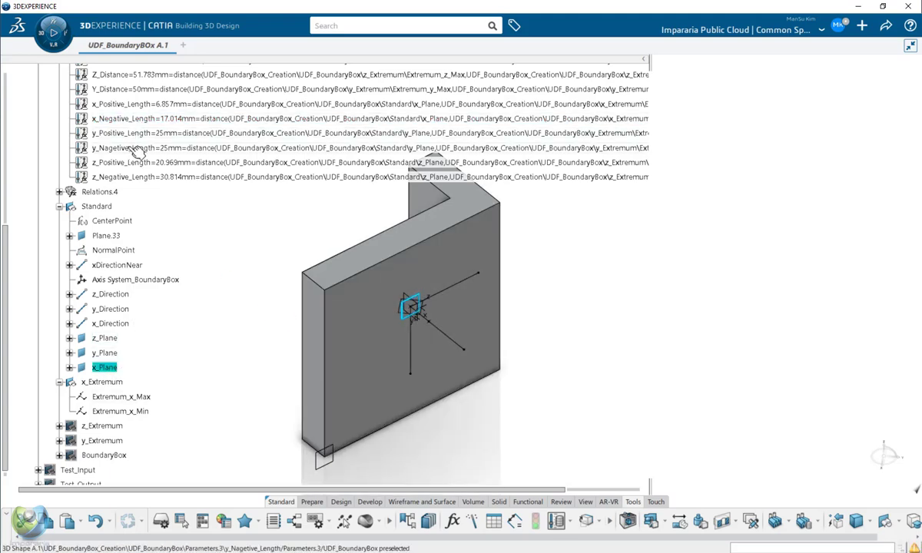
# Step: Highlight x_Positive_Length and x_Negative_Length together and compare them with the X_Distance parameter
pyautogui.scroll(1, 130, 143)
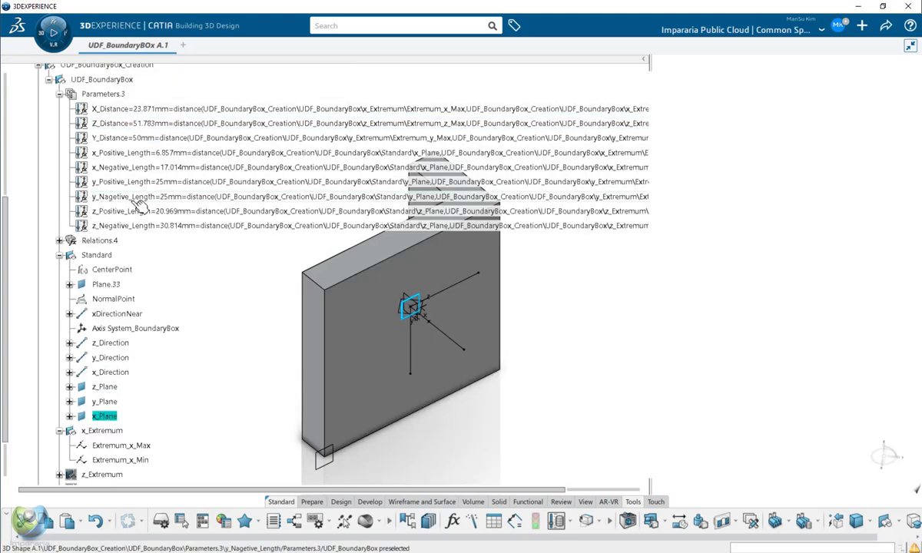
pyautogui.click(145, 153)
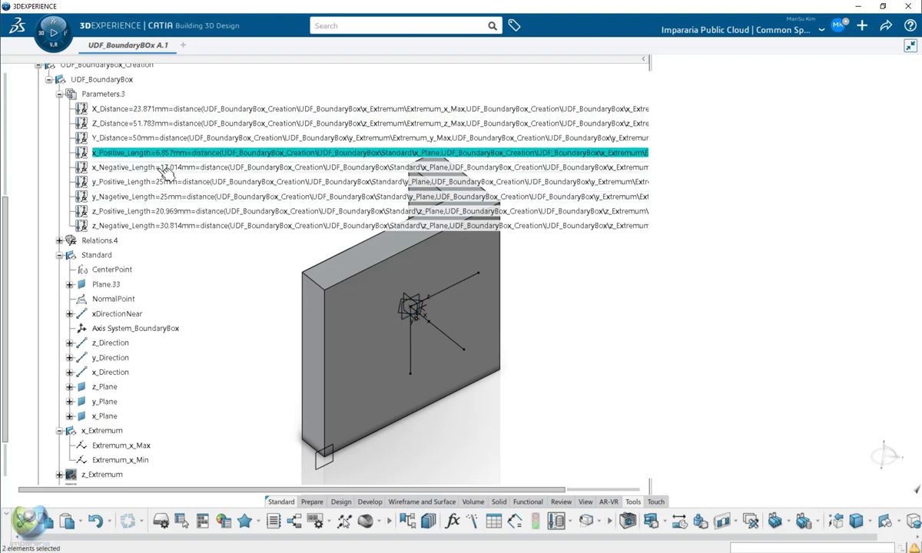
pyautogui.keyDown('ctrl'); pyautogui.click(175, 170); pyautogui.keyUp('ctrl')
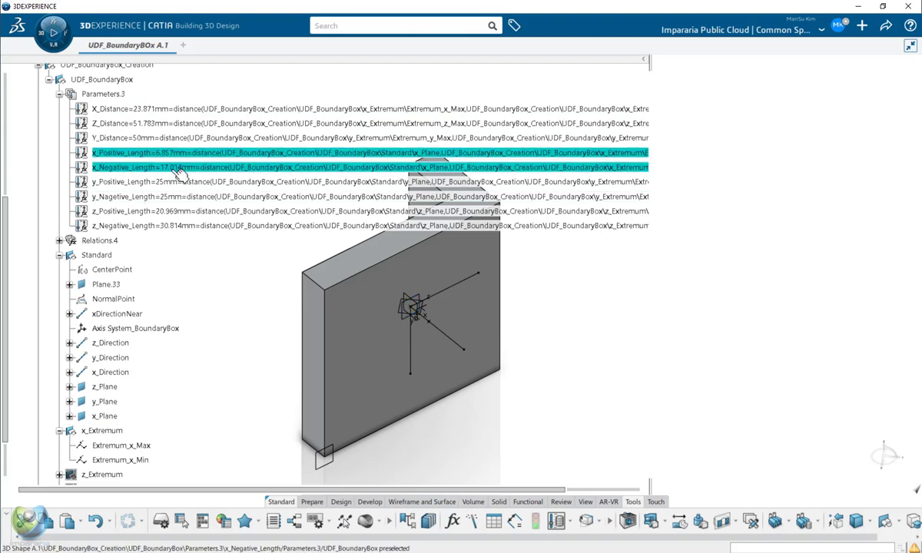
pyautogui.click(140, 109)
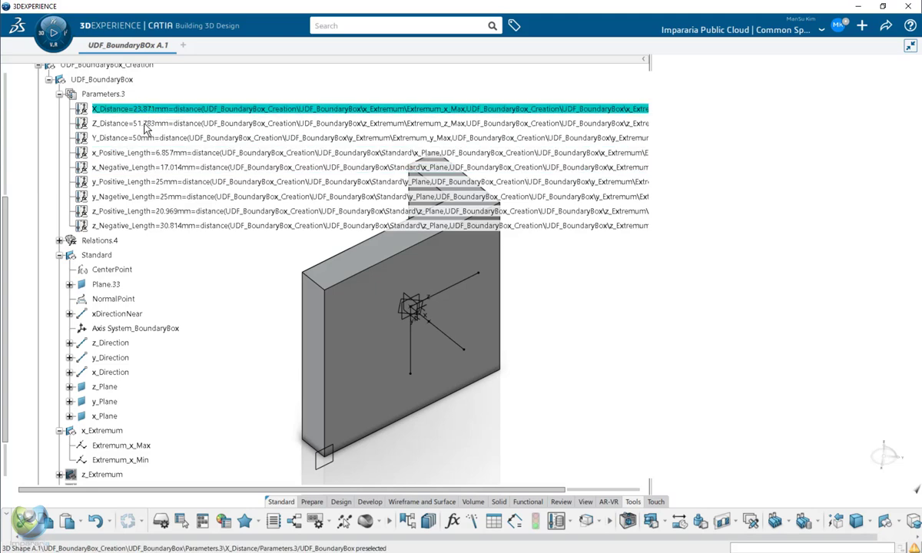
# Step: Collapse the x_Extremum set, then show and expand the BoundaryBox set
pyautogui.scroll(-5, 173, 268)
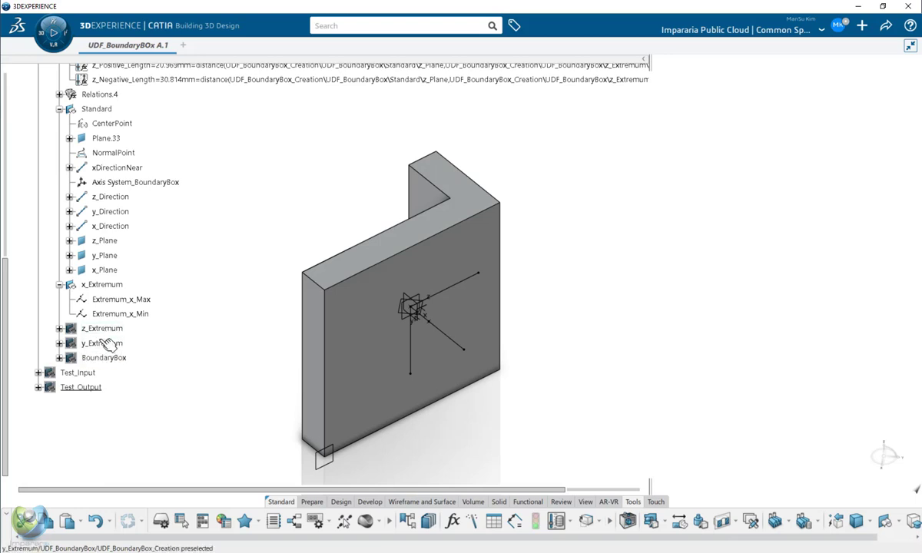
pyautogui.click(59, 284)
pyautogui.scroll(2, 164, 252)
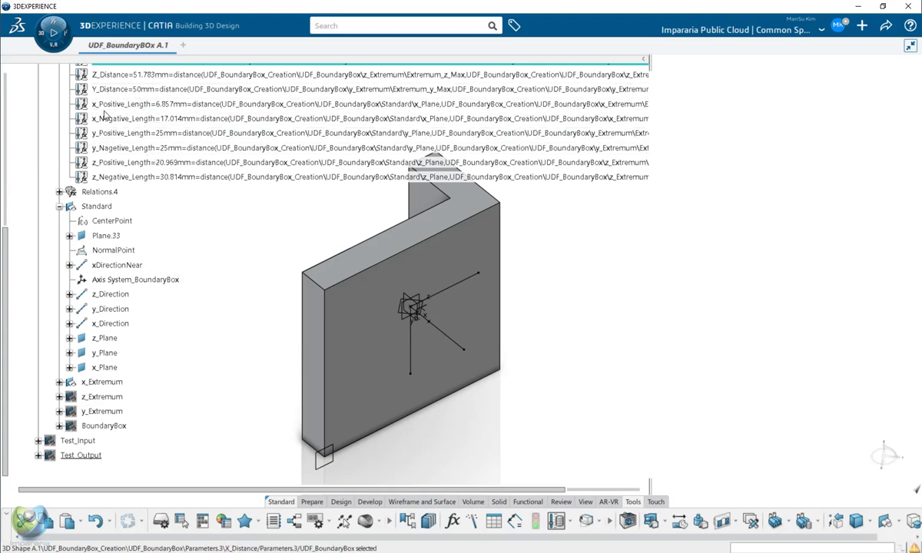
pyautogui.scroll(-2, 128, 369)
pyautogui.click(114, 377)
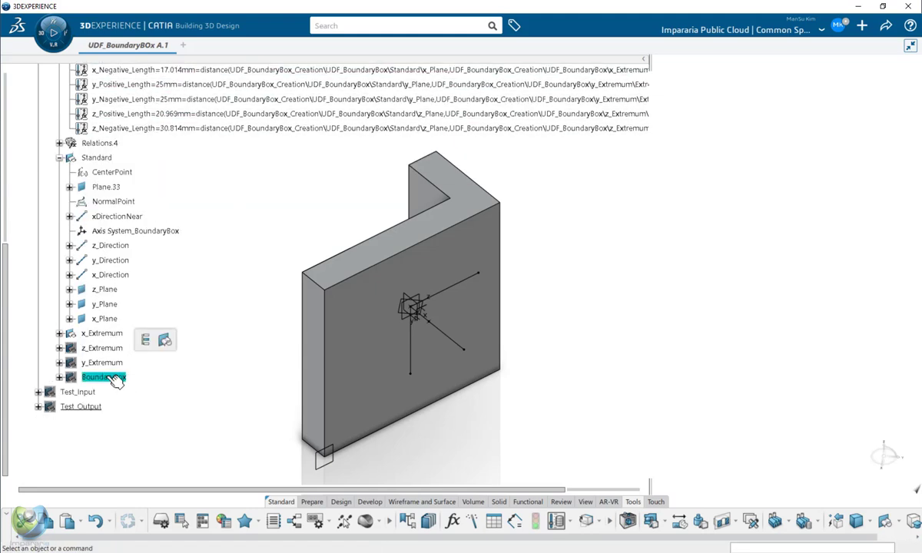
pyautogui.click(59, 377)
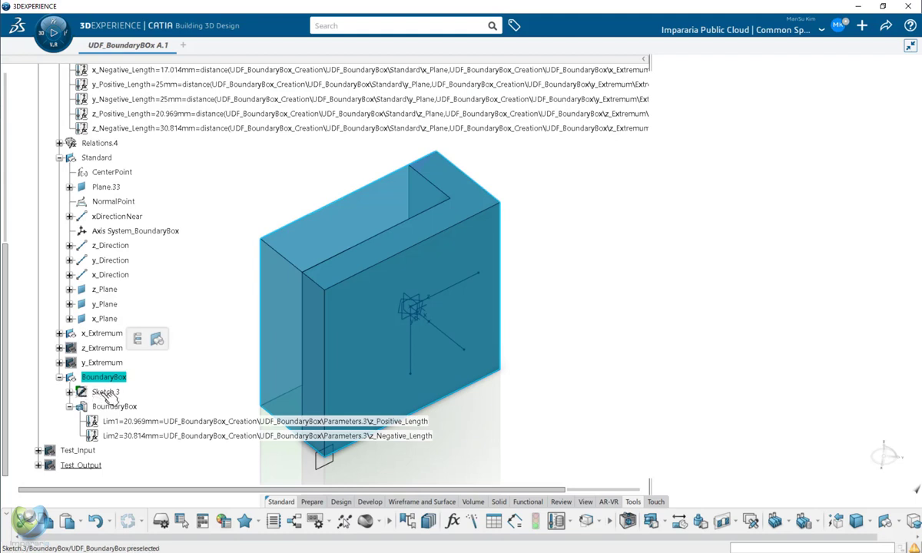
# Step: Highlight Sketch.3 of the BoundaryBox set and compare x_Plane and z_Plane as its possible support
pyautogui.click(105, 392)
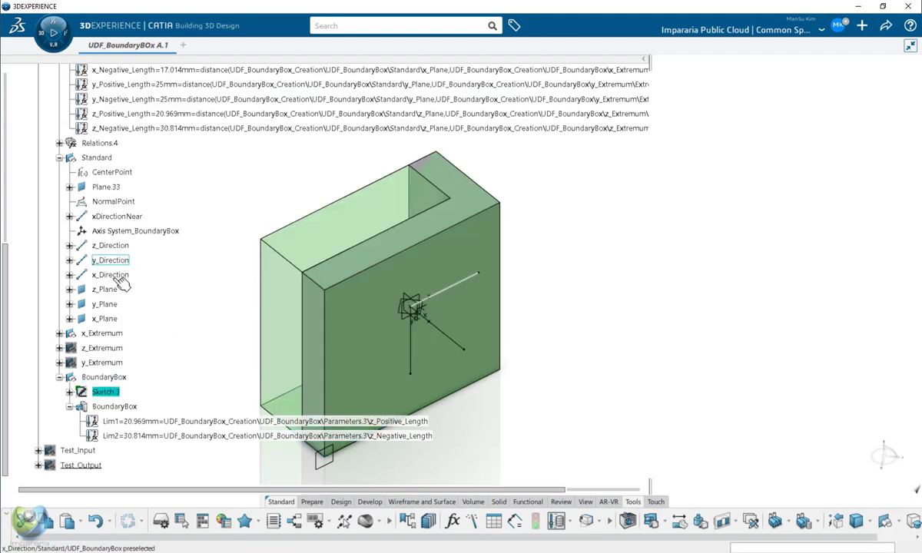
pyautogui.click(108, 318)
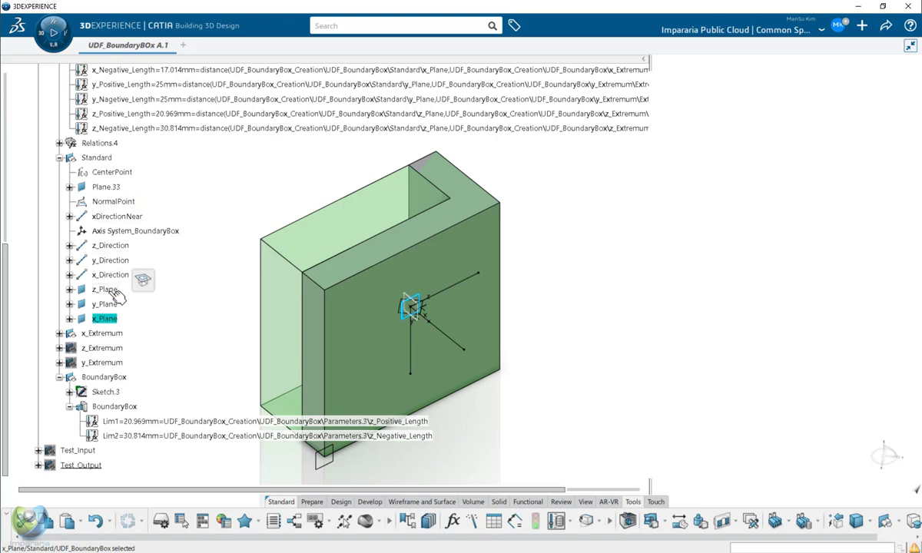
pyautogui.click(106, 289)
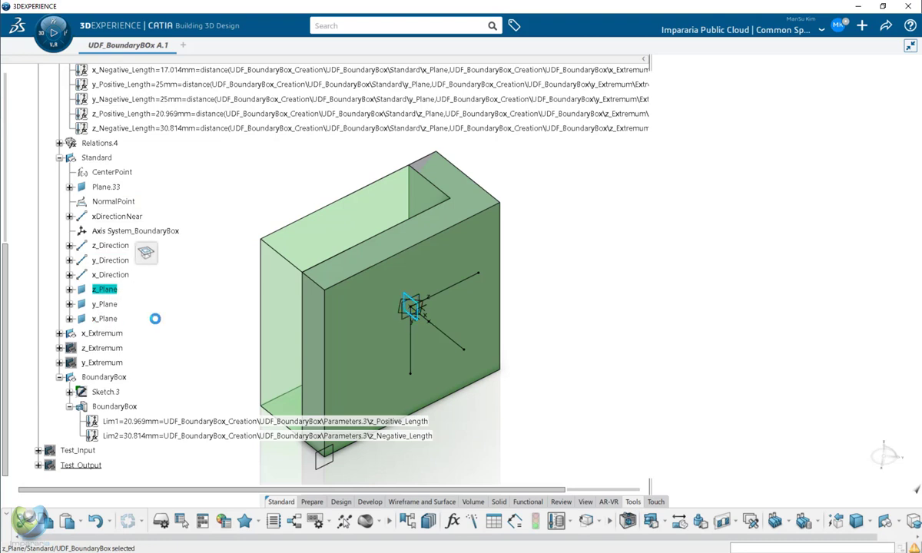
# Step: Open Sketch.3, compare its rectangle dimensions with the length parameters in Parameters.3, and exit the sketch
pyautogui.click(112, 393)
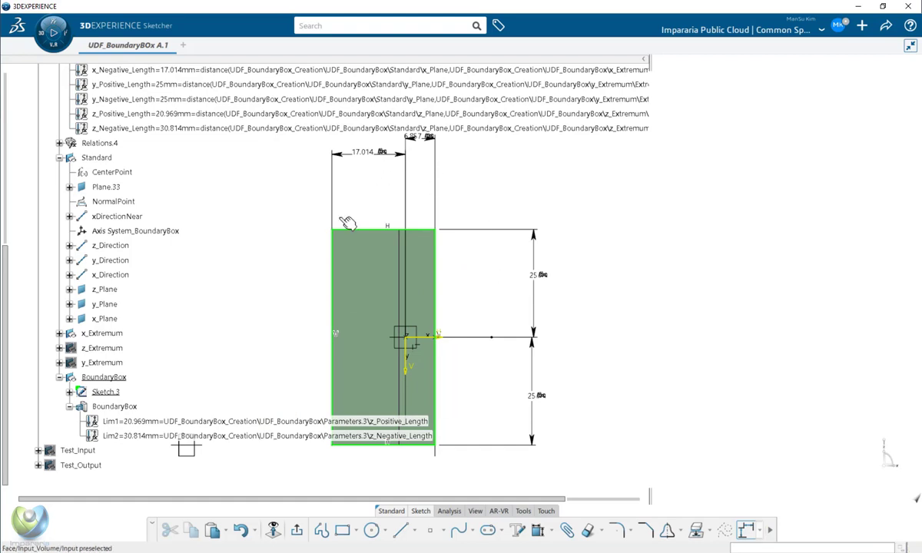
pyautogui.scroll(3, 221, 181)
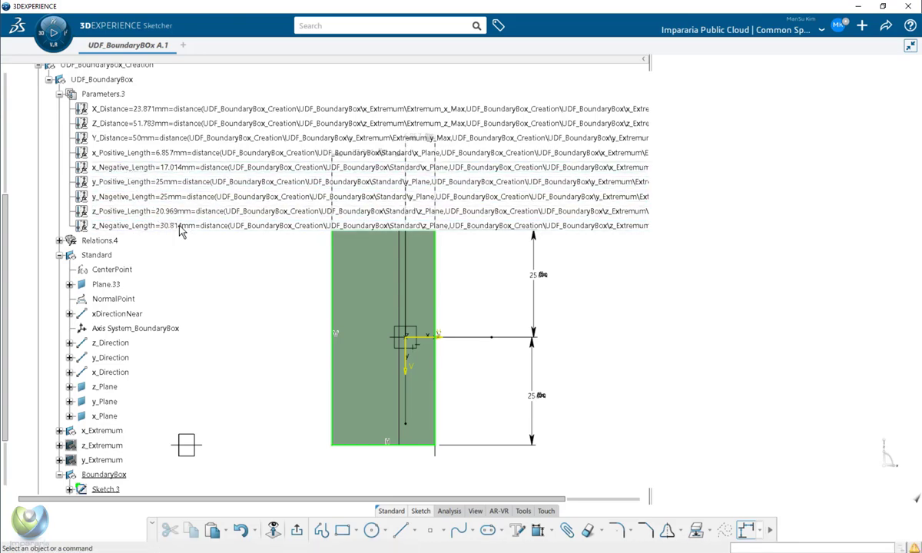
pyautogui.scroll(-2, 180, 230)
pyautogui.click(296, 531)
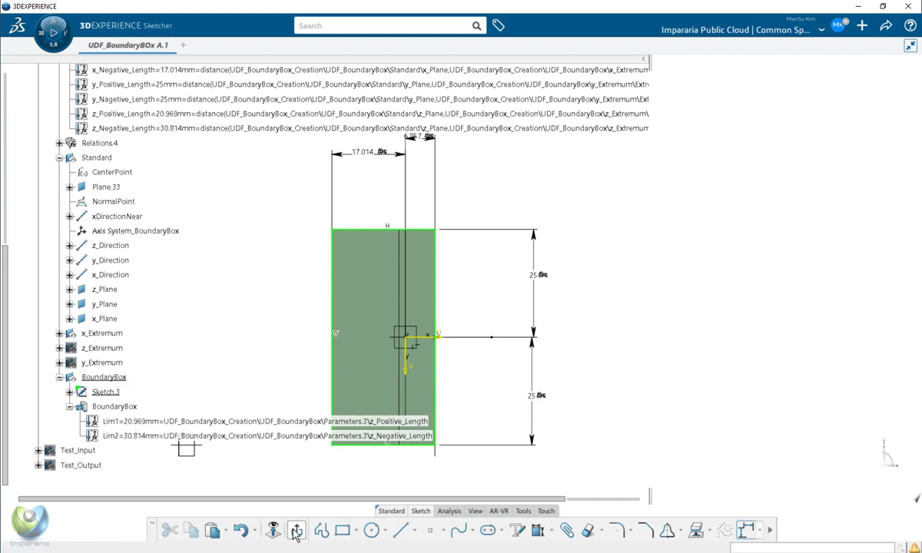
pyautogui.click(296, 530)
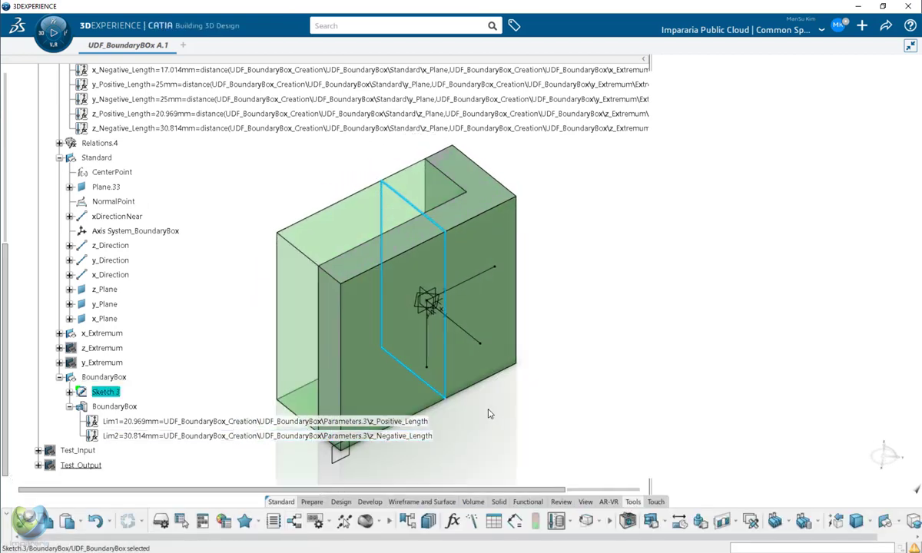
# Step: Review the BoundaryBox extrusion definition, examining its Sketch.3 profile and the formula-driven first and second limits
pyautogui.click(69, 407)
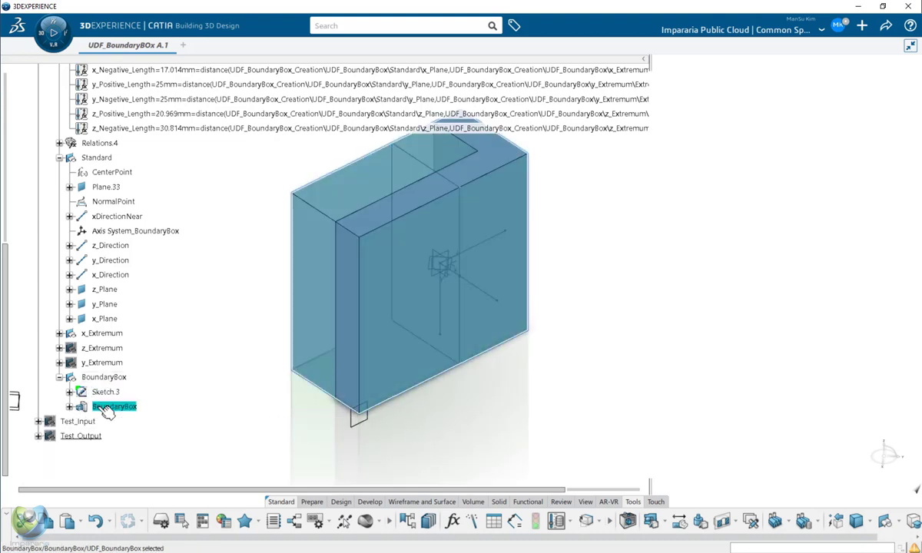
pyautogui.doubleClick(111, 407)
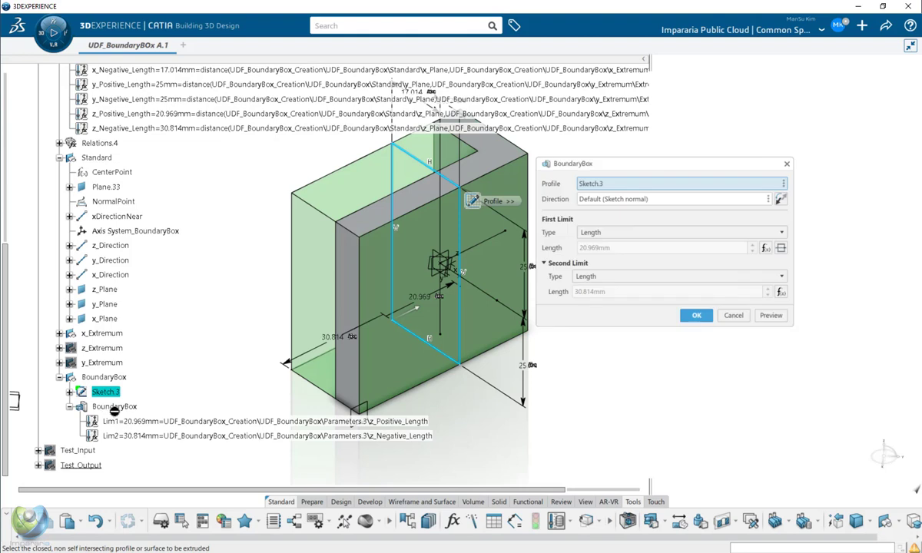
pyautogui.click(696, 315)
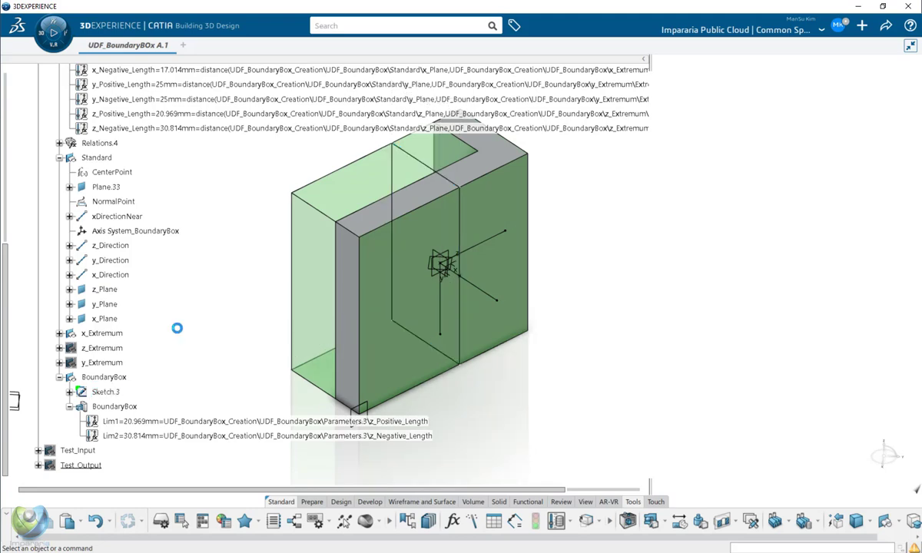
# Step: Hide Sketch.3 and collapse the Standard and UDF_BoundaryBox sets in the tree
pyautogui.rightClick(112, 395)
pyautogui.click(154, 127)
pyautogui.click(59, 157)
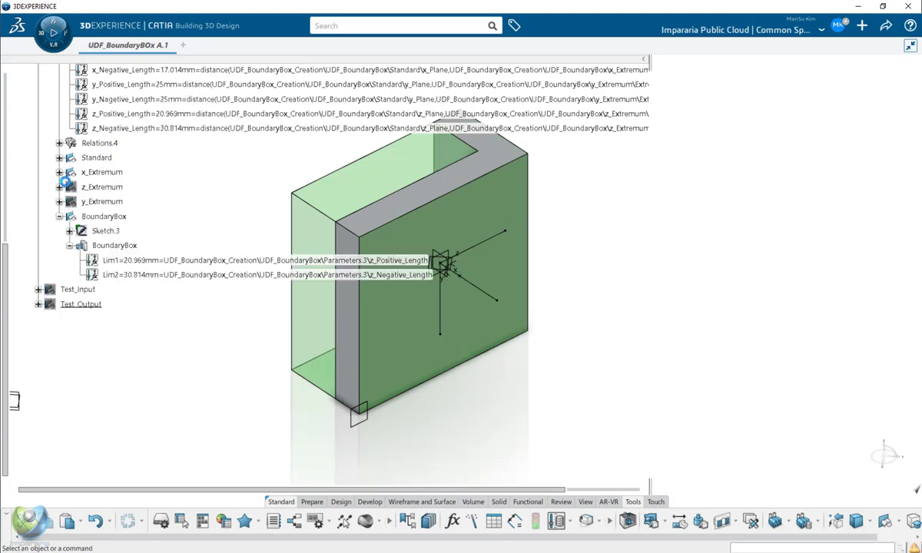
pyautogui.scroll(4, 64, 182)
pyautogui.click(59, 189)
pyautogui.click(49, 177)
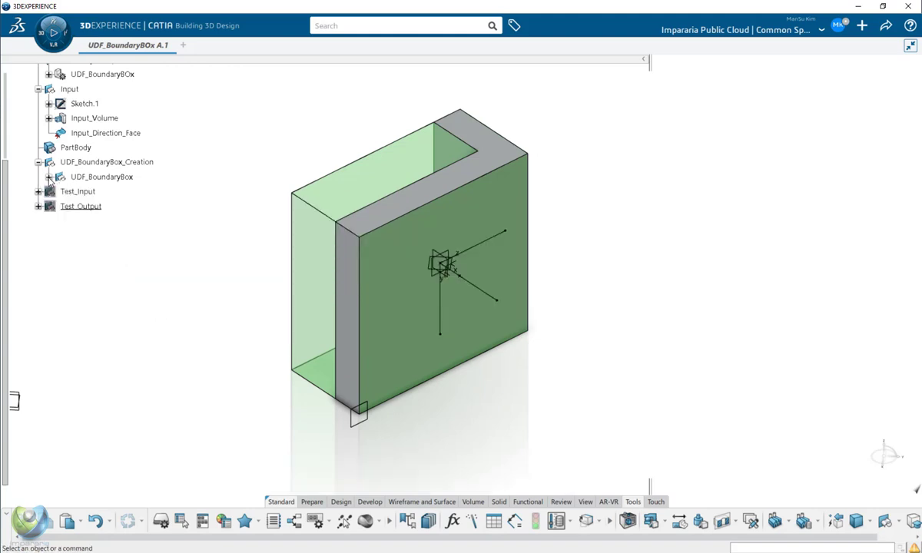
# Step: Hide the UDF_BoundaryBox_Creation set and show the Test_Output set
pyautogui.click(110, 164)
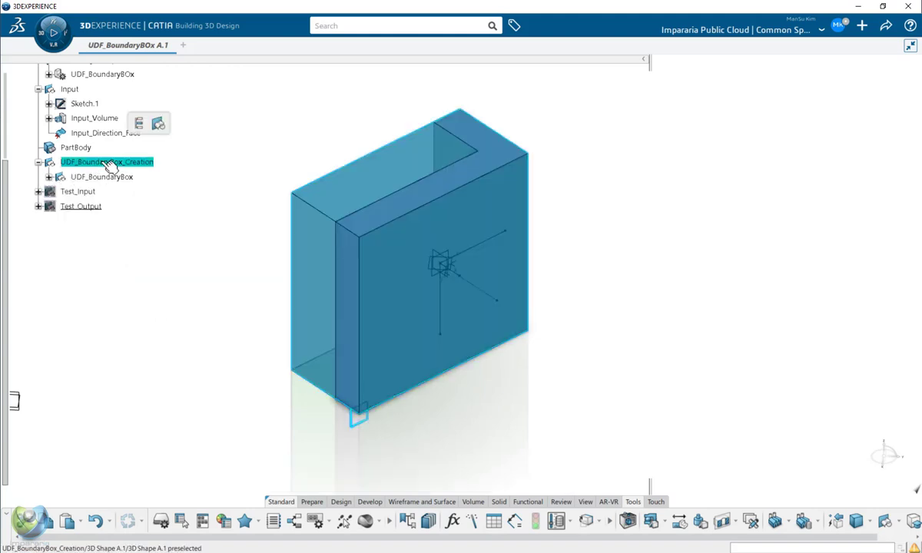
pyautogui.click(89, 209)
pyautogui.rightClick(87, 209)
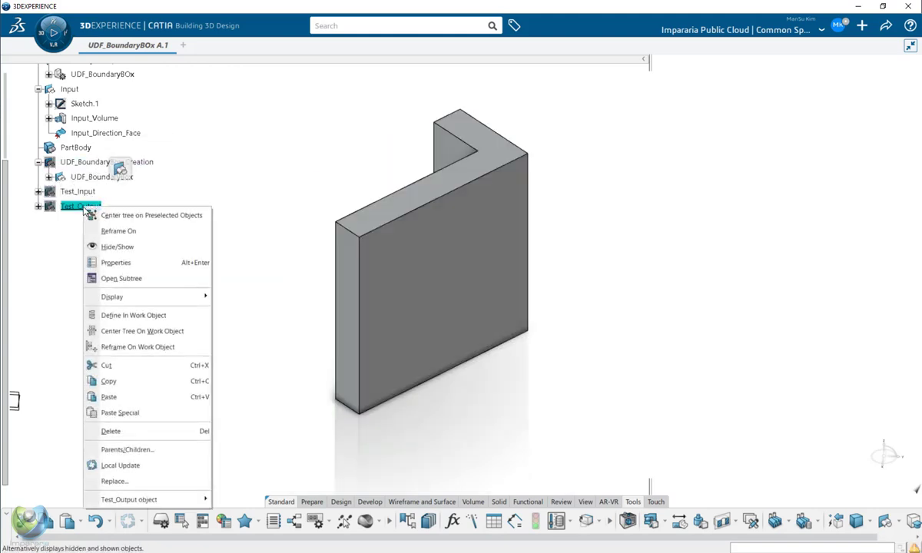
pyautogui.click(117, 247)
# Step: Highlight the UDF_BoundaryBOx knowledge template and show the Test_Input set within the test output box
pyautogui.scroll(2, 96, 193)
pyautogui.click(102, 173)
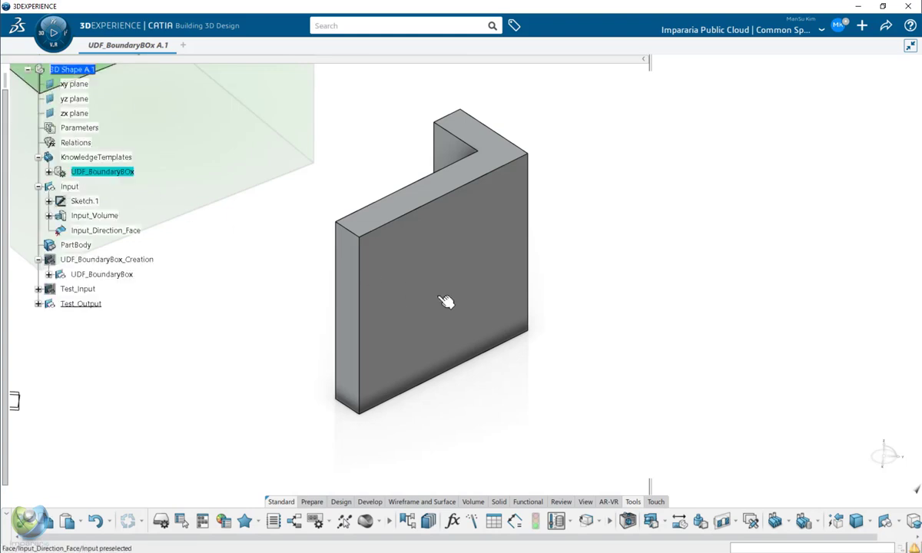
pyautogui.moveTo(440, 298); pyautogui.dragTo(449, 392, button='middle')
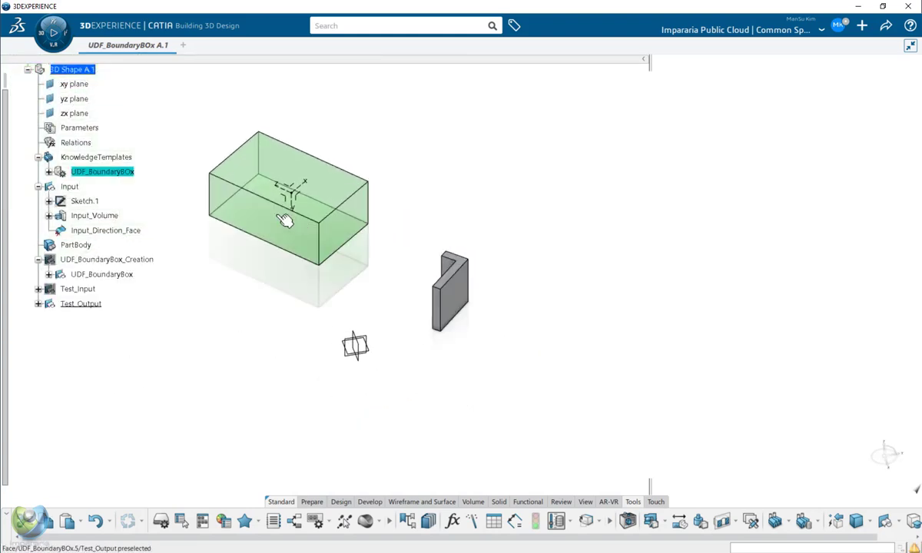
pyautogui.click(138, 189)
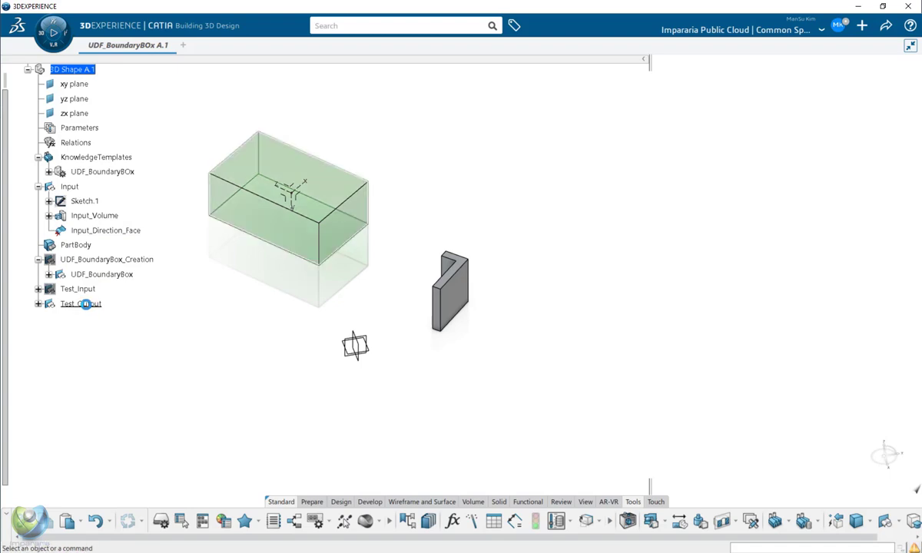
pyautogui.click(65, 292)
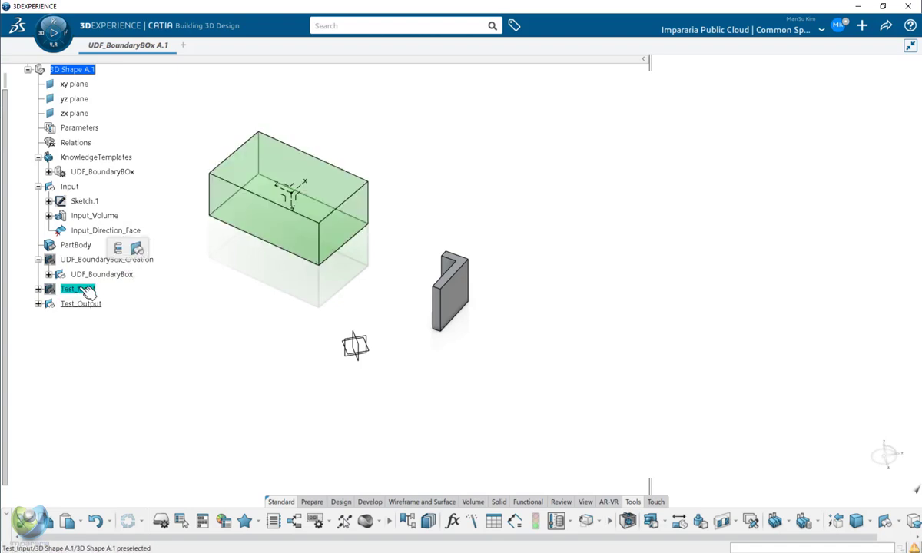
pyautogui.click(313, 296)
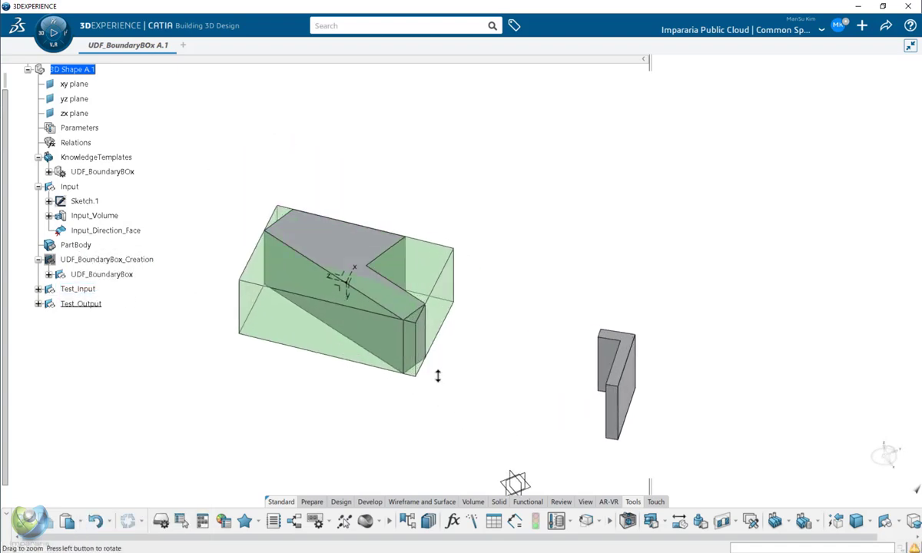